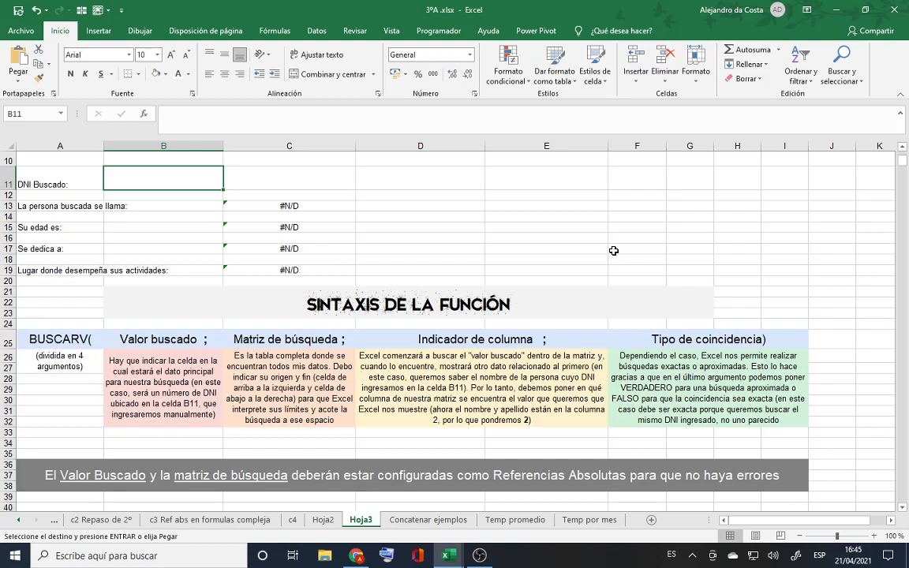
Step: Enter the DNI number from the first row of the data table as the search value in cell B11
{"action": "scroll", "coordinate": [614, 251], "scroll_direction": "up", "scroll_amount": 3}
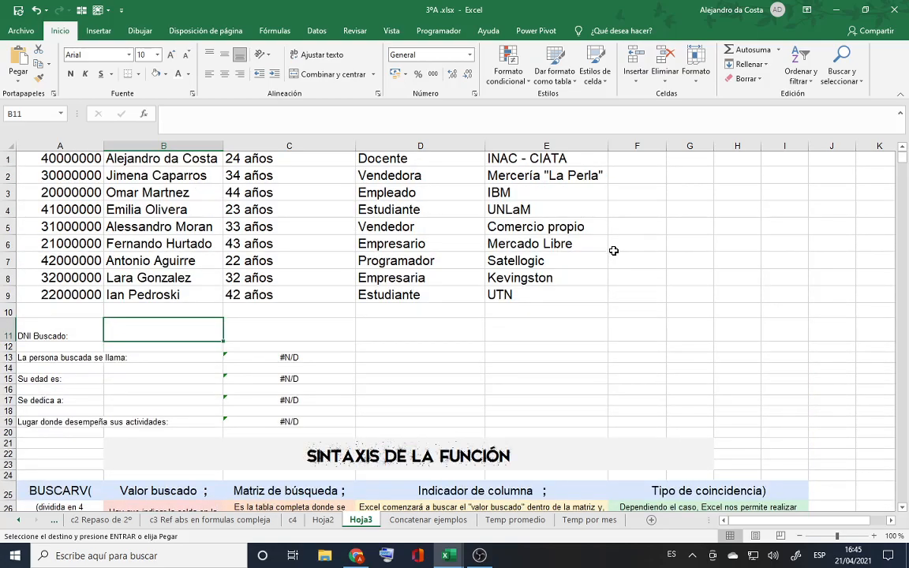
{"action": "left_click_drag", "start_coordinate": [45, 155], "coordinate": [524, 298]}
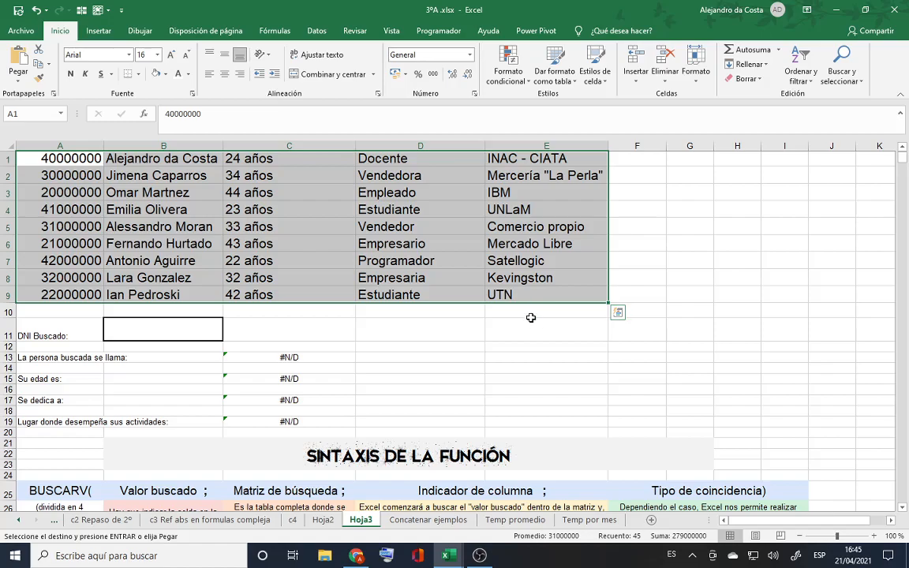
{"action": "scroll", "coordinate": [541, 339], "scroll_direction": "down", "scroll_amount": 1}
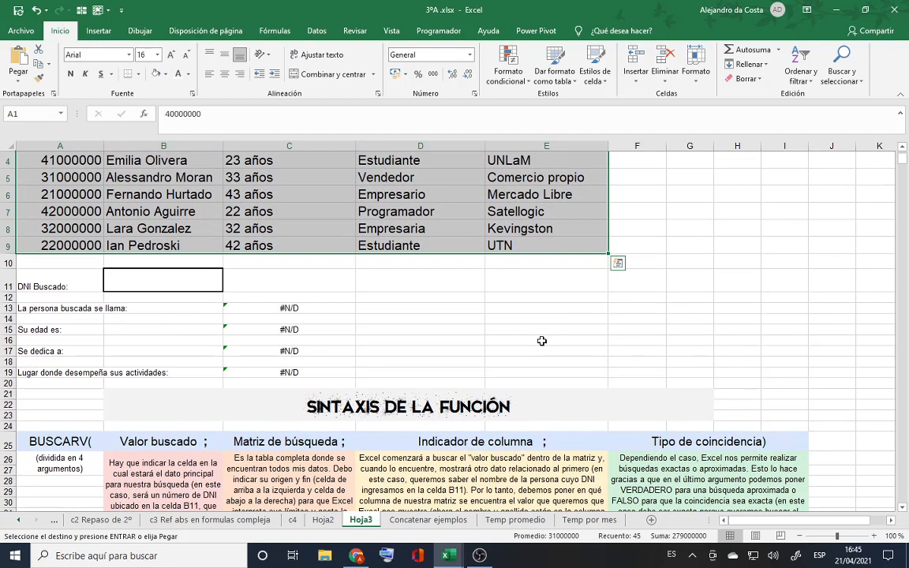
{"action": "scroll", "coordinate": [541, 341], "scroll_direction": "down", "scroll_amount": 1}
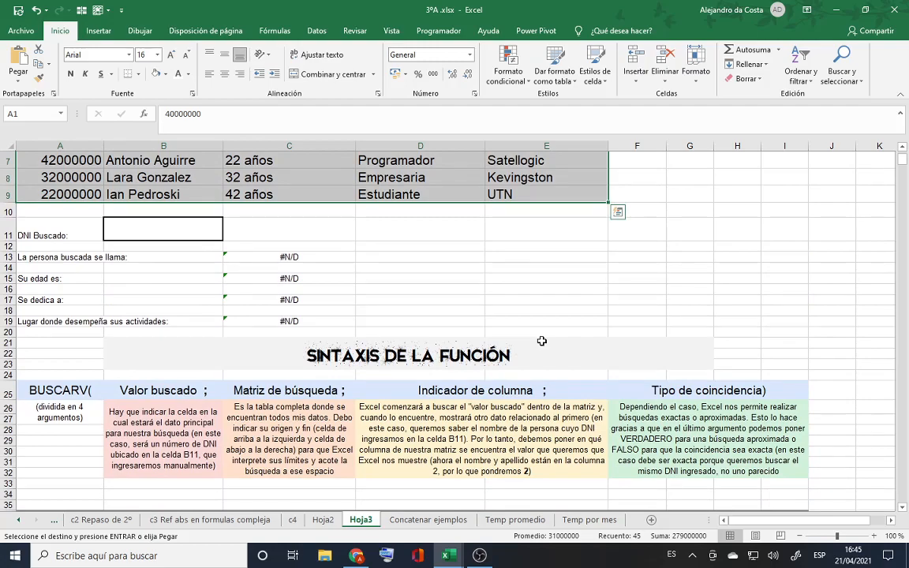
{"action": "left_click", "coordinate": [178, 229]}
{"action": "scroll", "coordinate": [482, 261], "scroll_direction": "down", "scroll_amount": 1}
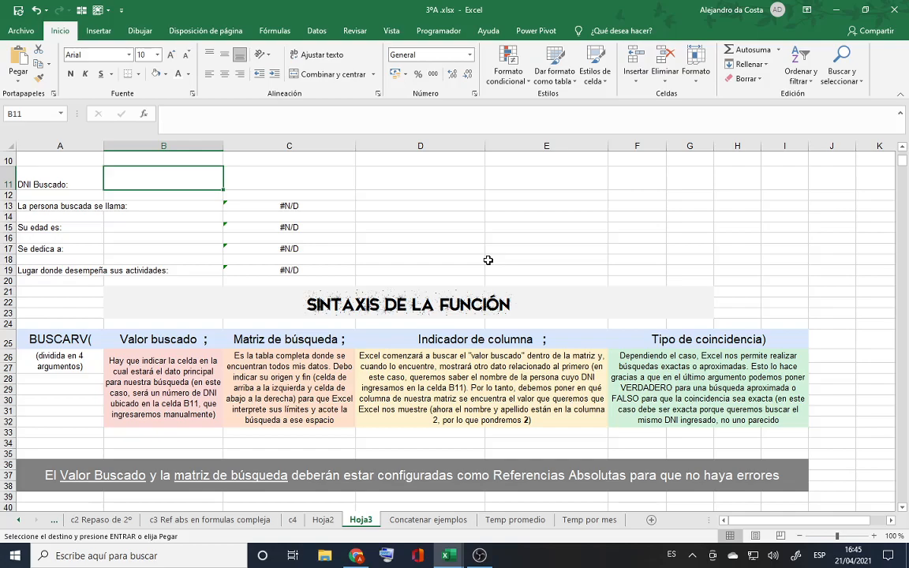
{"action": "type", "text": "400"}
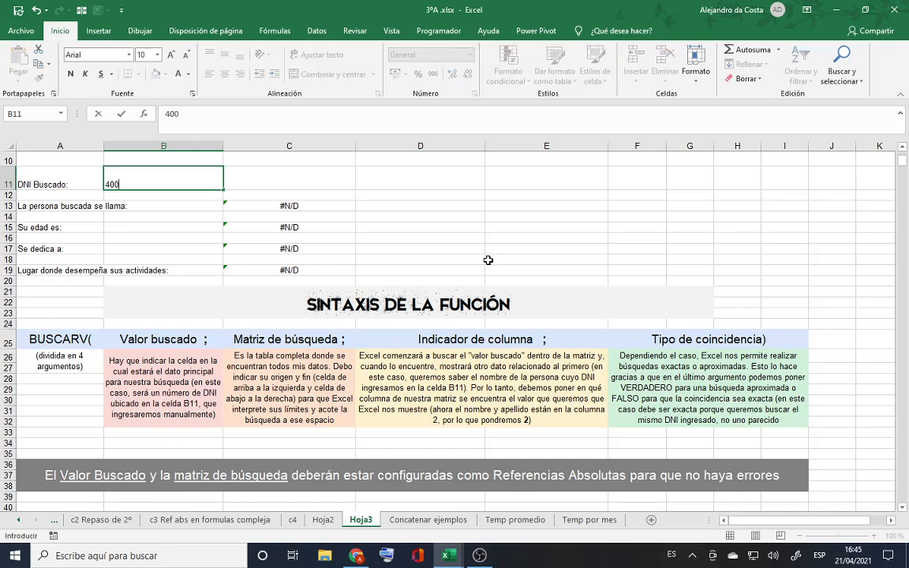
{"action": "type", "text": "00000"}
{"action": "key", "text": "Return"}
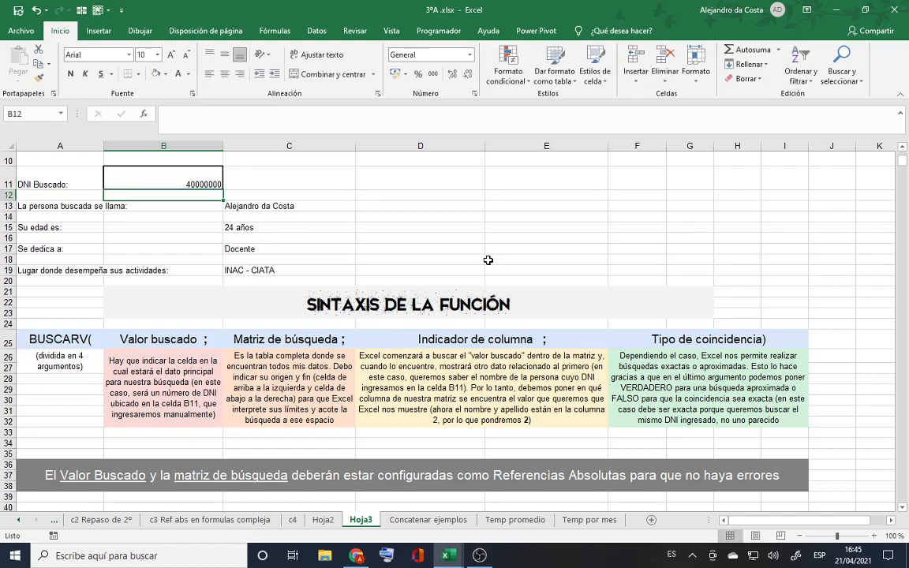
Step: Clear the existing lookup formulas from the answer cells C13:C19
{"action": "left_click_drag", "start_coordinate": [292, 206], "coordinate": [328, 268]}
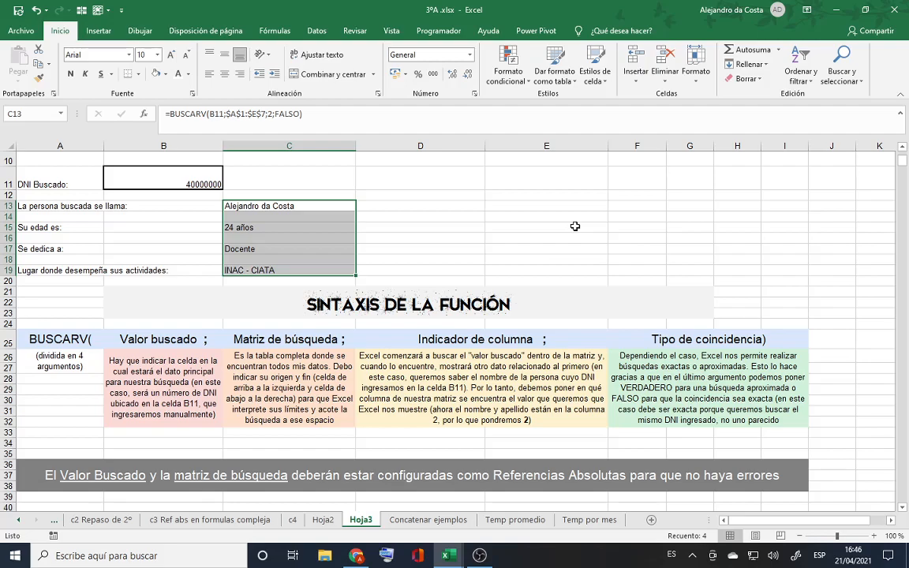
{"action": "key", "text": "Delete"}
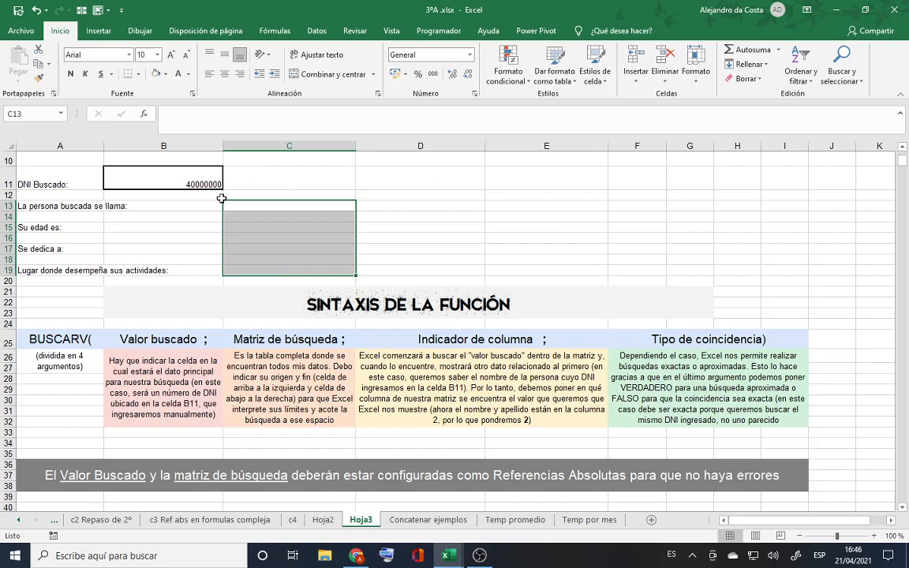
Step: Examine the BUSCARV syntax section, the sheet's vertical columns A to F and the four argument headings in row 25
{"action": "left_click", "coordinate": [209, 304]}
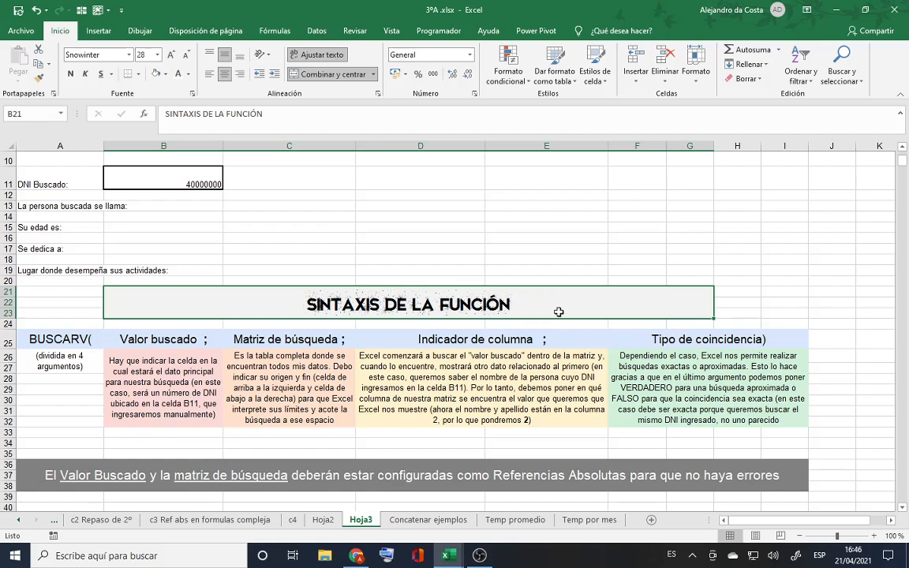
{"action": "left_click", "coordinate": [87, 339]}
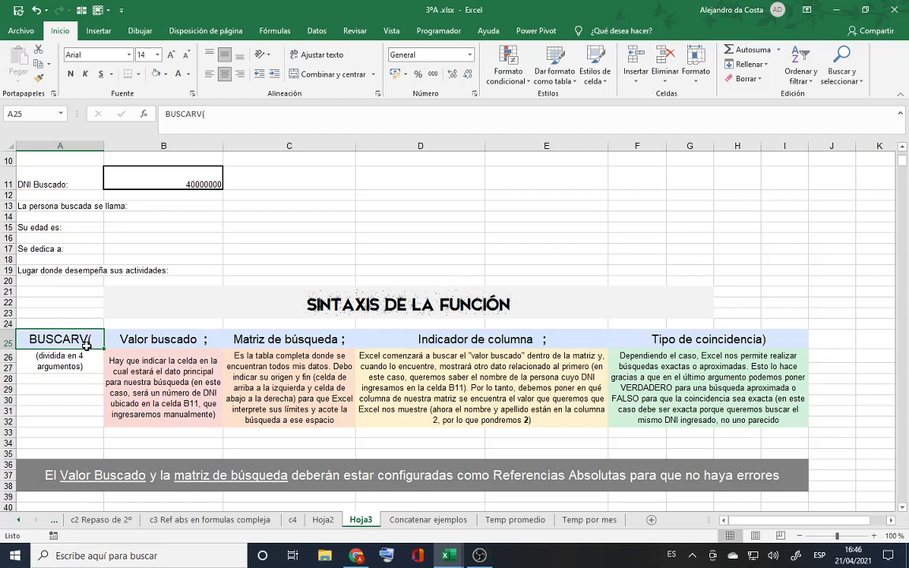
{"action": "left_click", "coordinate": [80, 146]}
{"action": "left_click", "coordinate": [143, 144]}
{"action": "left_click", "coordinate": [315, 146]}
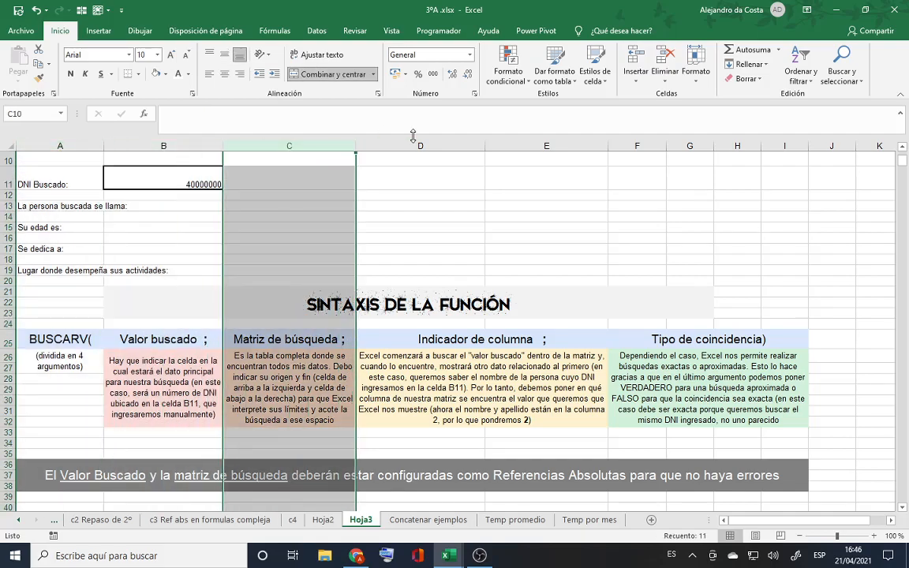
{"action": "left_click", "coordinate": [418, 146]}
{"action": "left_click", "coordinate": [158, 146]}
{"action": "left_click", "coordinate": [71, 143]}
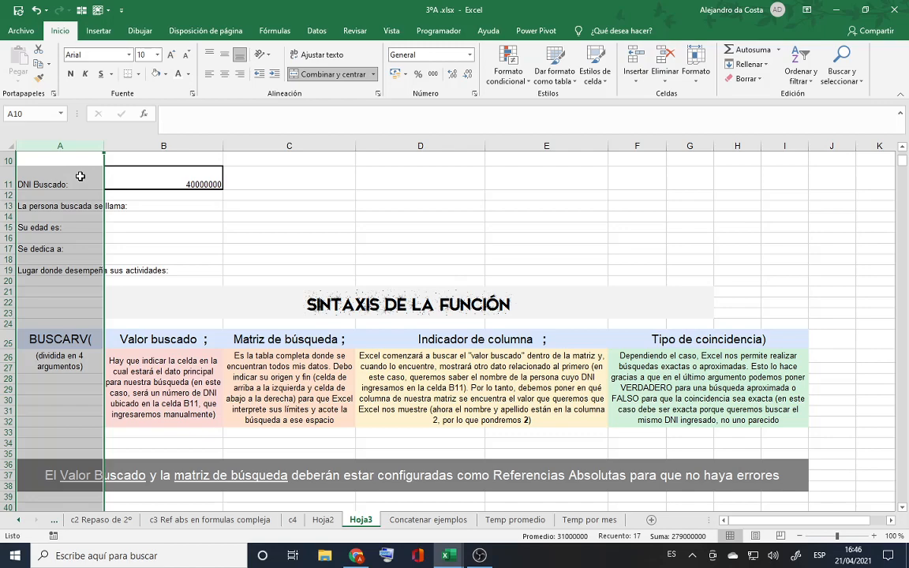
{"action": "left_click", "coordinate": [190, 146]}
{"action": "left_click", "coordinate": [268, 146]}
{"action": "left_click", "coordinate": [465, 142]}
{"action": "left_click", "coordinate": [490, 144]}
{"action": "left_click", "coordinate": [641, 144]}
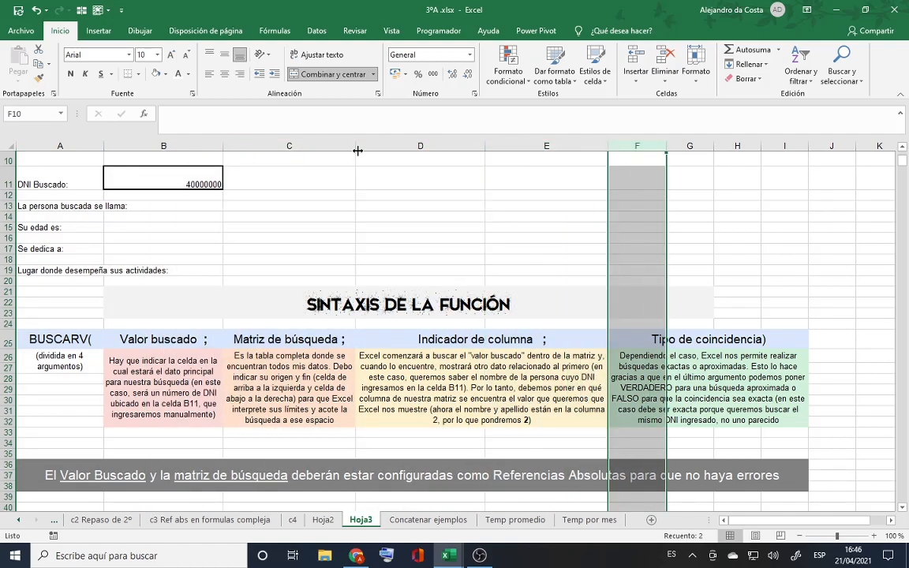
{"action": "left_click", "coordinate": [58, 145]}
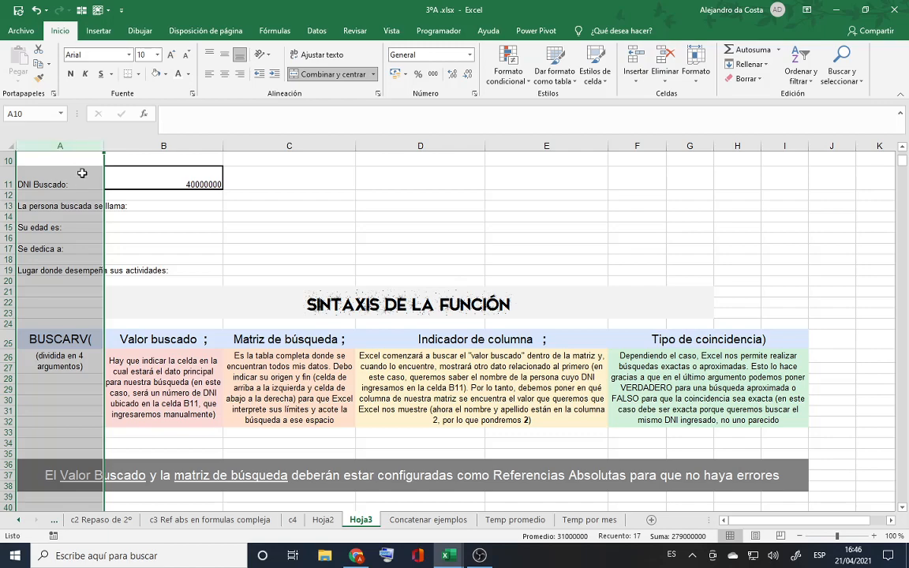
{"action": "left_click", "coordinate": [161, 339]}
{"action": "left_click_drag", "start_coordinate": [209, 339], "coordinate": [723, 345]}
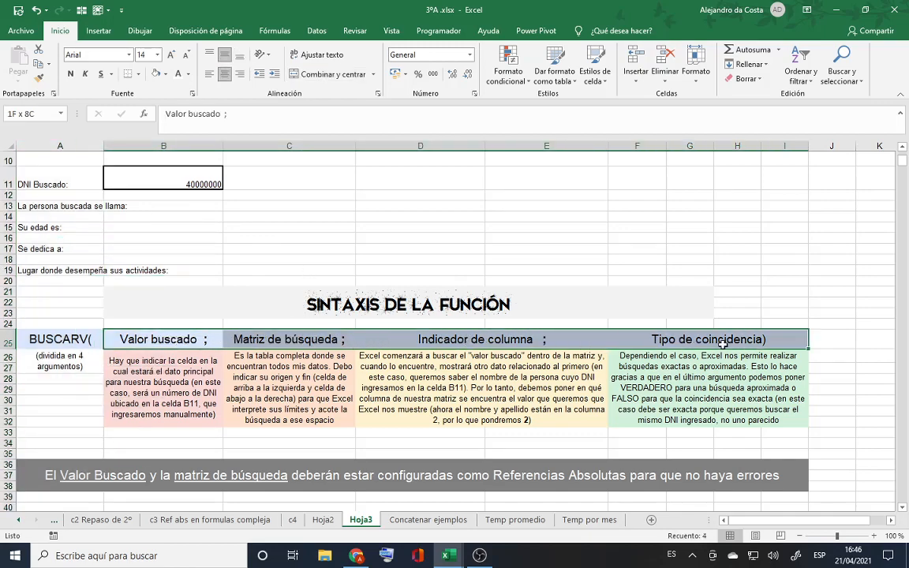
{"action": "left_click", "coordinate": [177, 341]}
{"action": "left_click", "coordinate": [286, 339]}
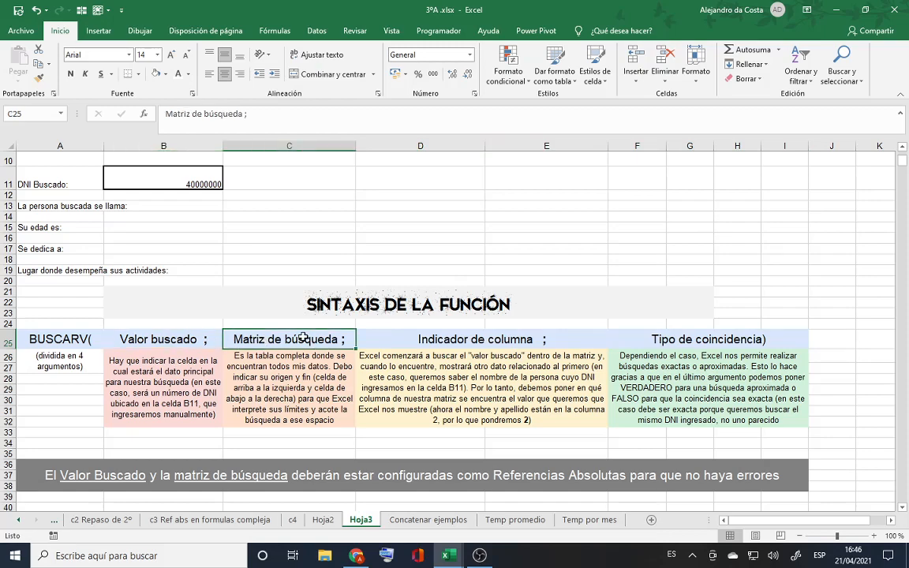
{"action": "left_click", "coordinate": [578, 338]}
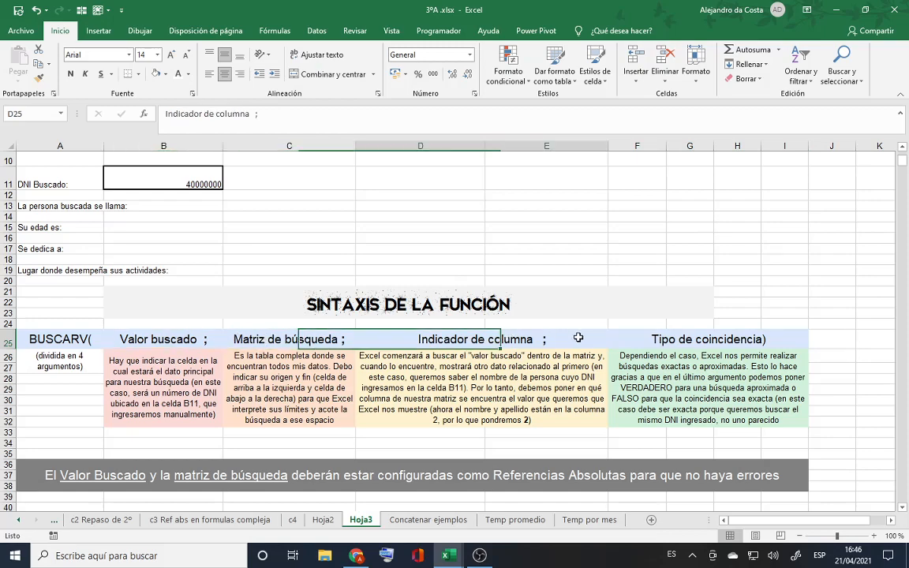
{"action": "left_click", "coordinate": [791, 338]}
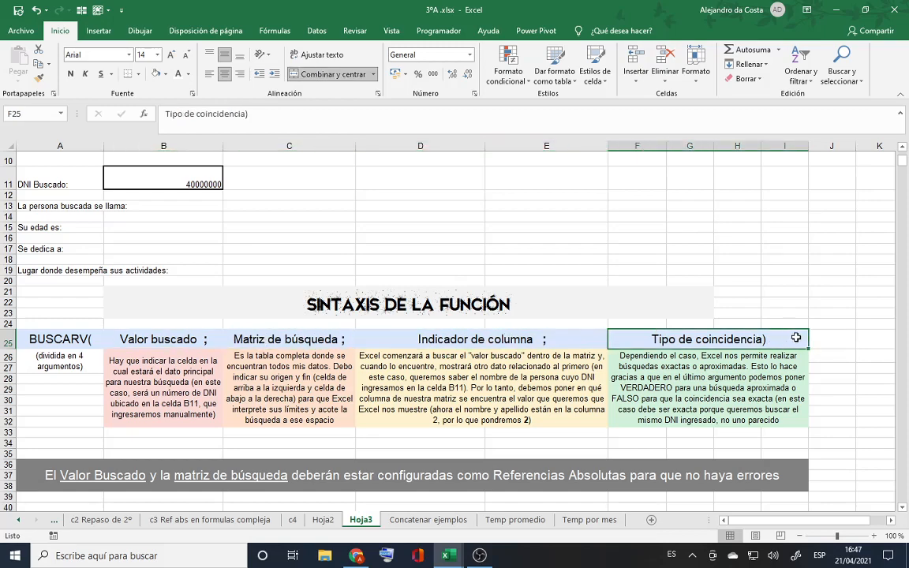
Step: Start a BUSCARV formula in cell C13 with B11, the searched DNI, as the lookup value
{"action": "left_click", "coordinate": [249, 203]}
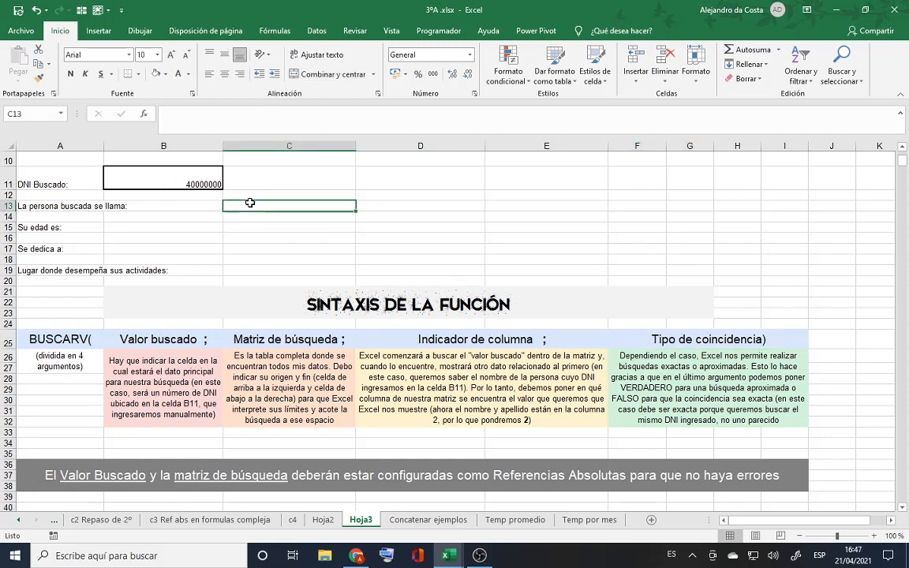
{"action": "type", "text": "="}
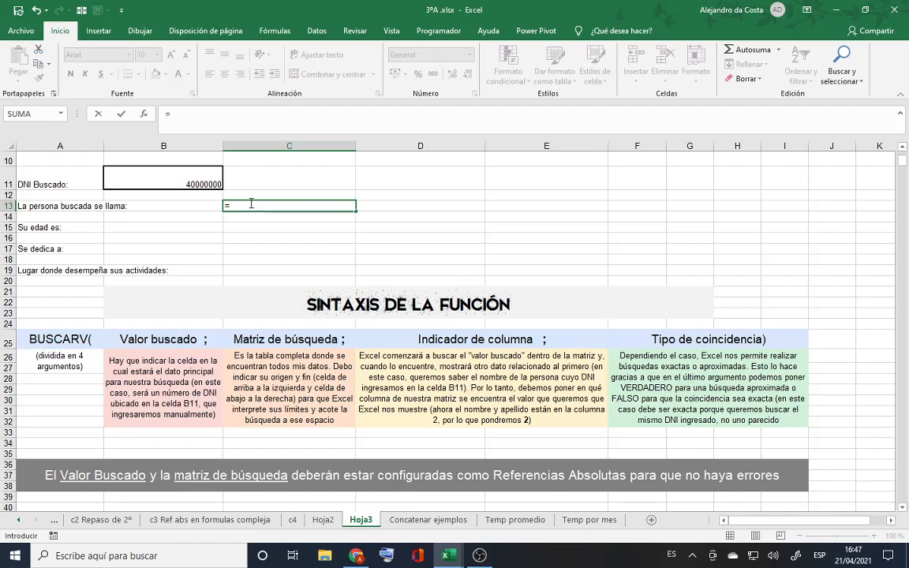
{"action": "type", "text": "buscarv"}
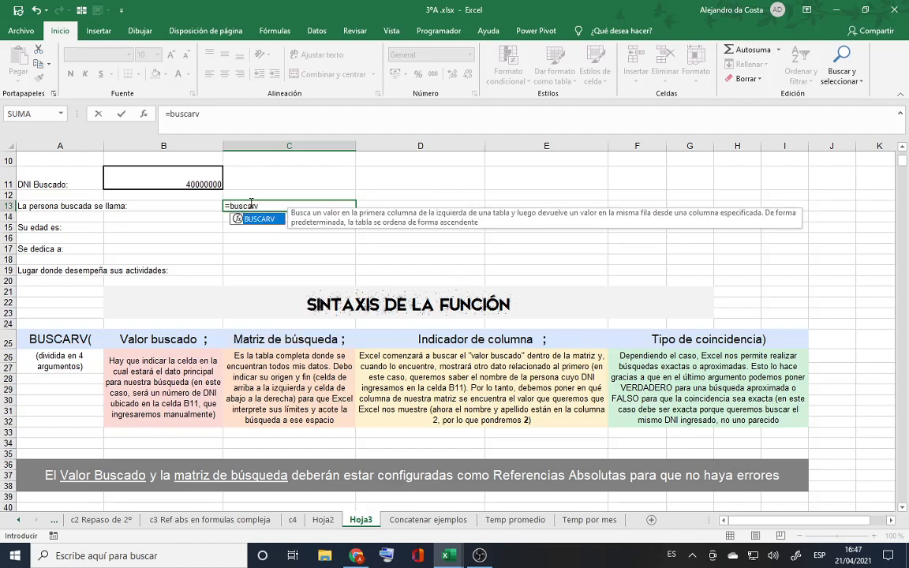
{"action": "type", "text": "("}
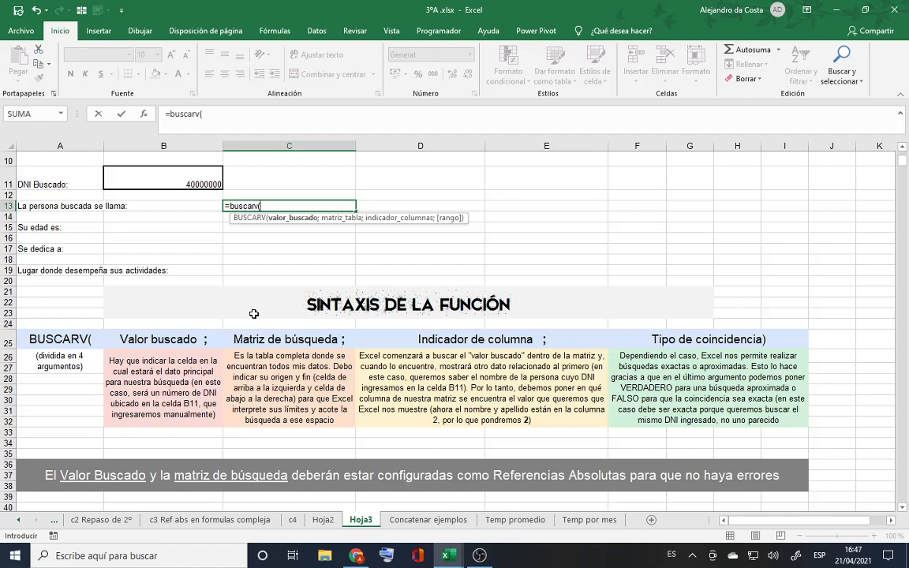
{"action": "left_click", "coordinate": [207, 183]}
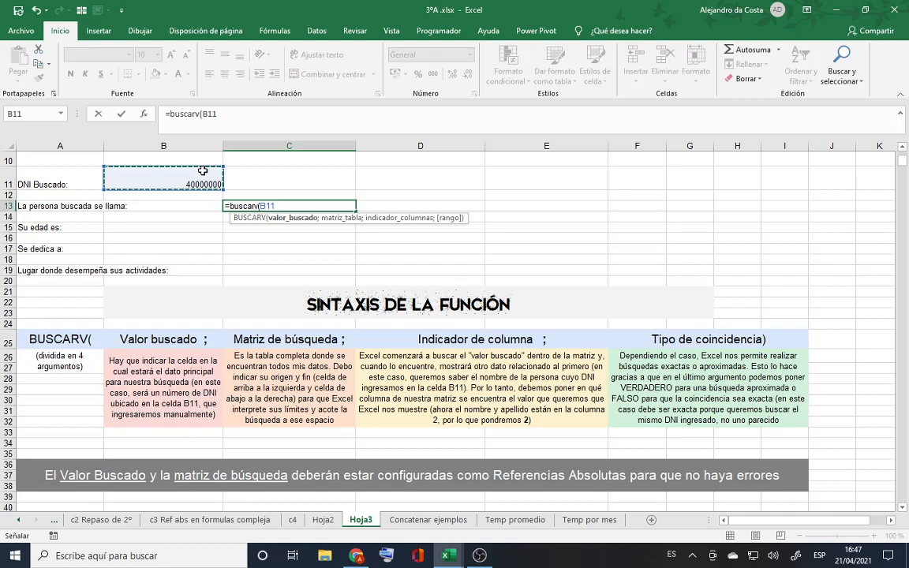
{"action": "type", "text": ";"}
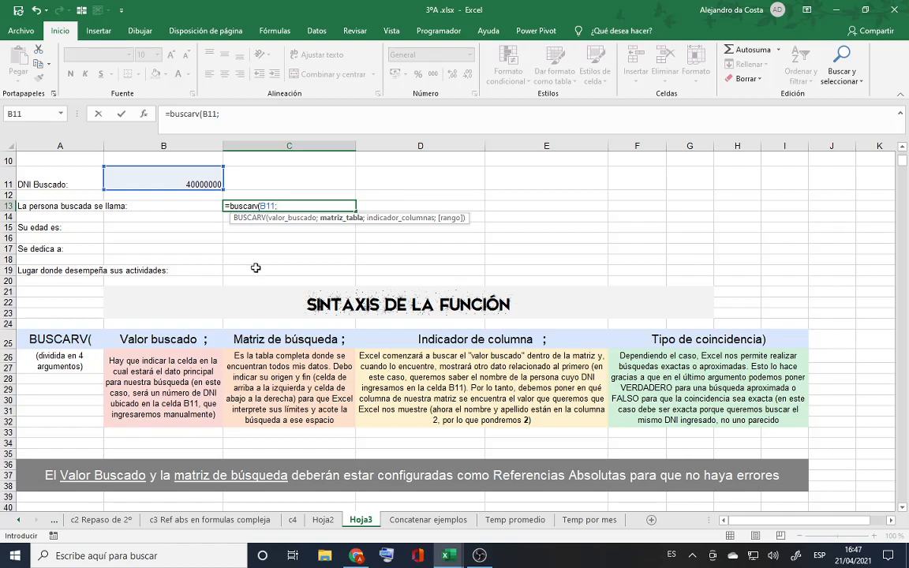
Step: Add the data table A1:E9 as the search matrix of the BUSCARV formula in C13
{"action": "scroll", "coordinate": [230, 241], "scroll_direction": "up", "scroll_amount": 3}
{"action": "left_click_drag", "start_coordinate": [45, 156], "coordinate": [570, 288]}
{"action": "scroll", "coordinate": [635, 372], "scroll_direction": "down", "scroll_amount": 3}
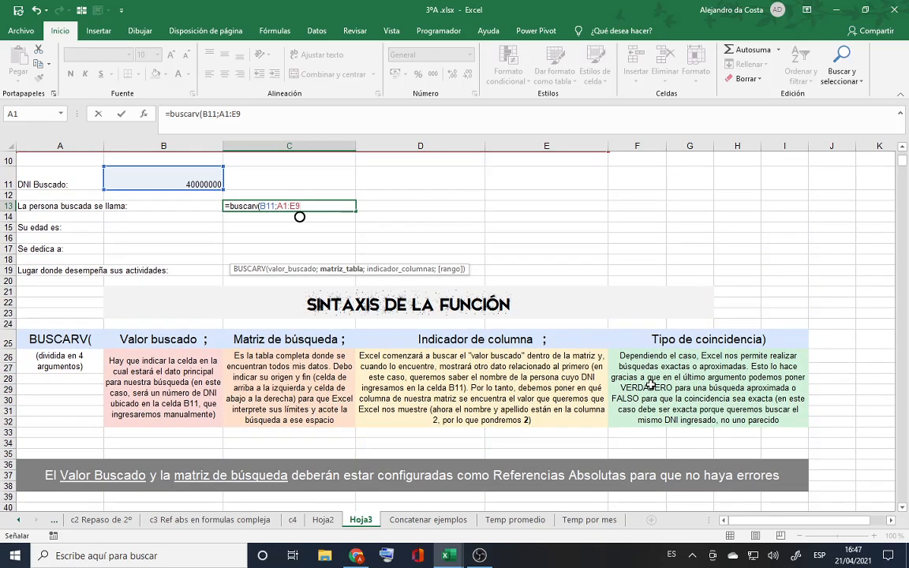
{"action": "type", "text": ";"}
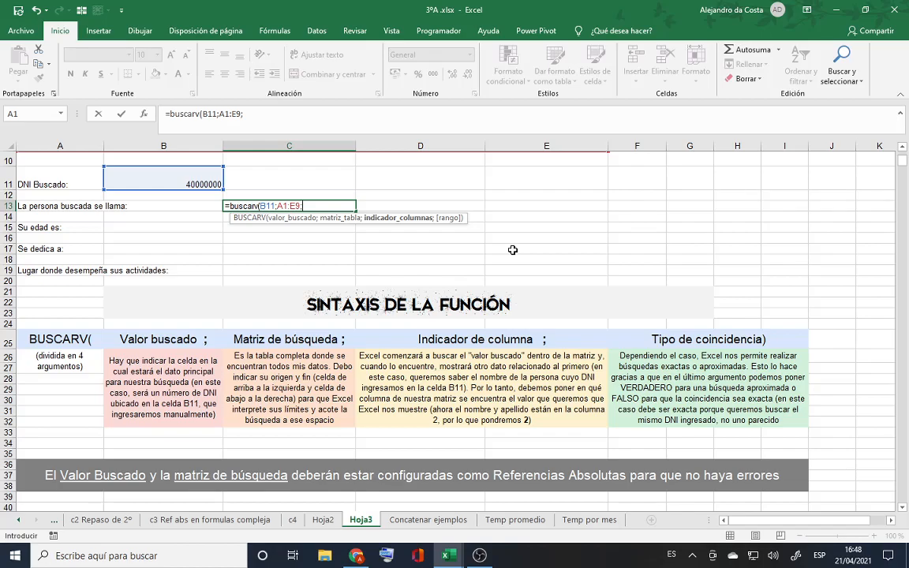
Step: Complete the BUSCARV formula in C13 with column indicator 2 and FALSO for an exact match
{"action": "scroll", "coordinate": [512, 249], "scroll_direction": "up", "scroll_amount": 3}
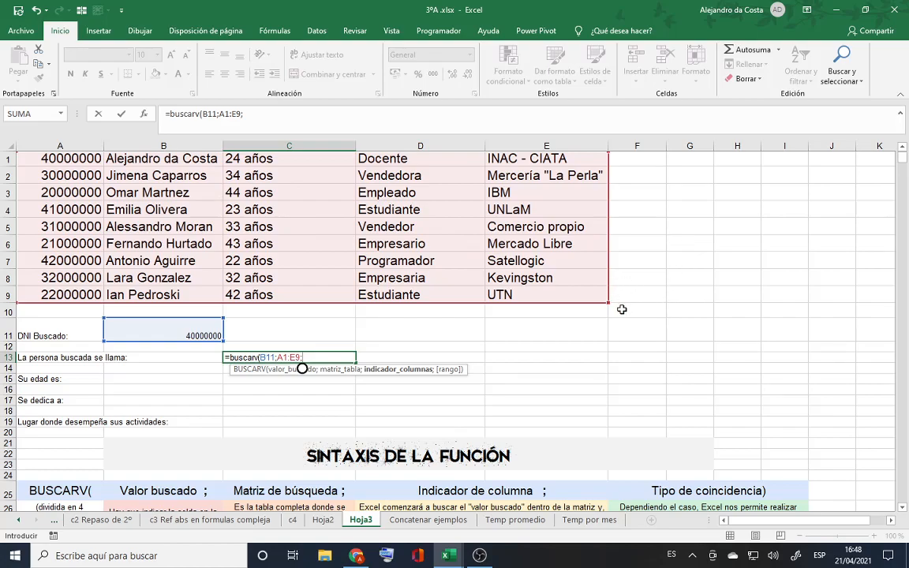
{"action": "scroll", "coordinate": [423, 296], "scroll_direction": "down", "scroll_amount": 1}
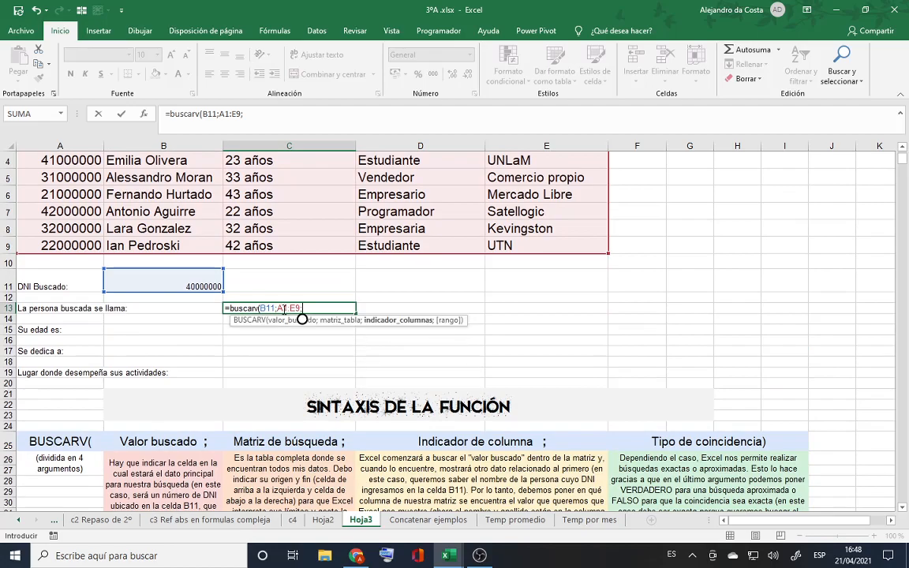
{"action": "double_click", "coordinate": [268, 309]}
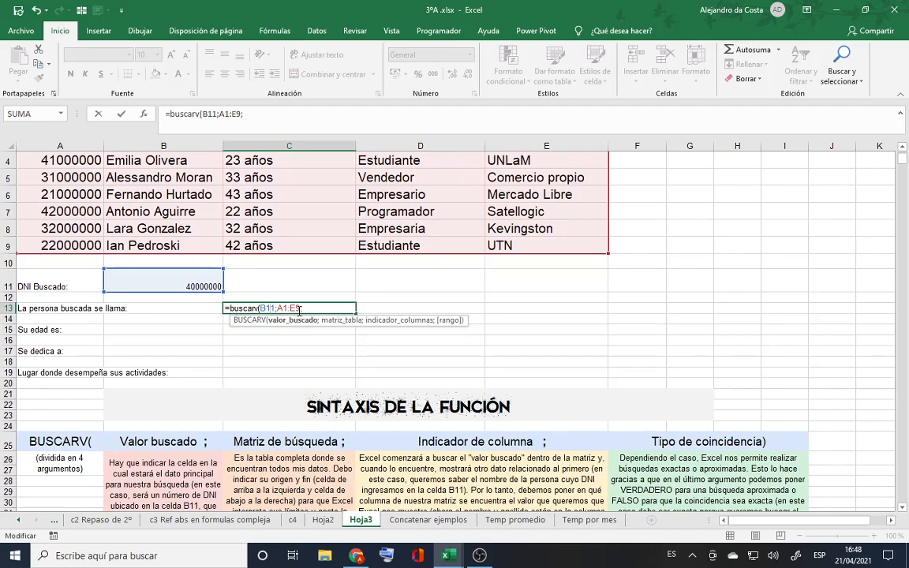
{"action": "left_click", "coordinate": [299, 309]}
{"action": "left_click", "coordinate": [312, 308]}
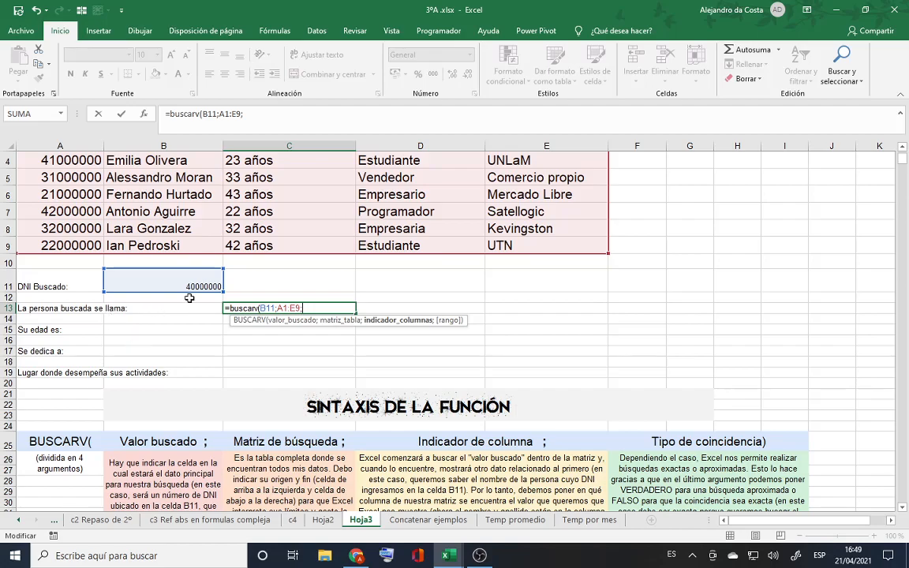
{"action": "scroll", "coordinate": [284, 310], "scroll_direction": "up", "scroll_amount": 1}
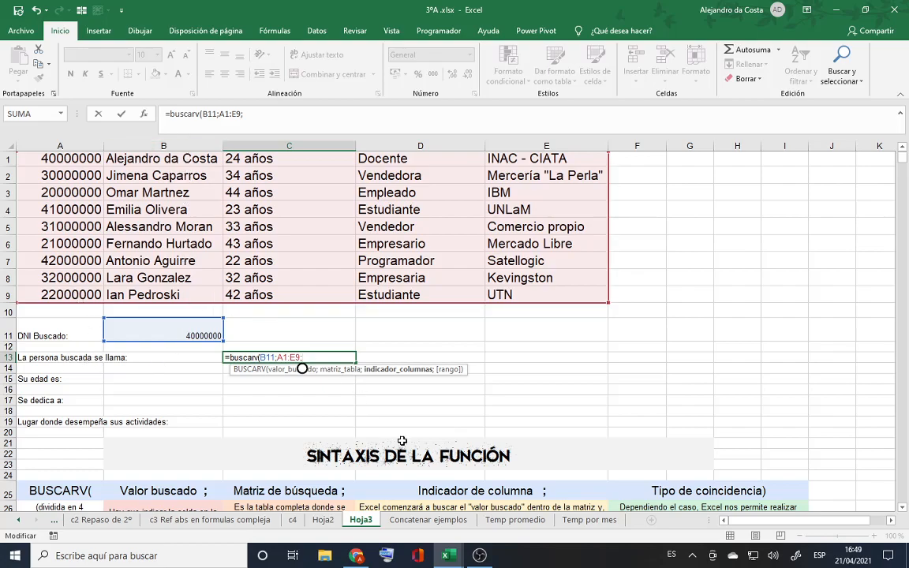
{"action": "scroll", "coordinate": [411, 420], "scroll_direction": "down", "scroll_amount": 2}
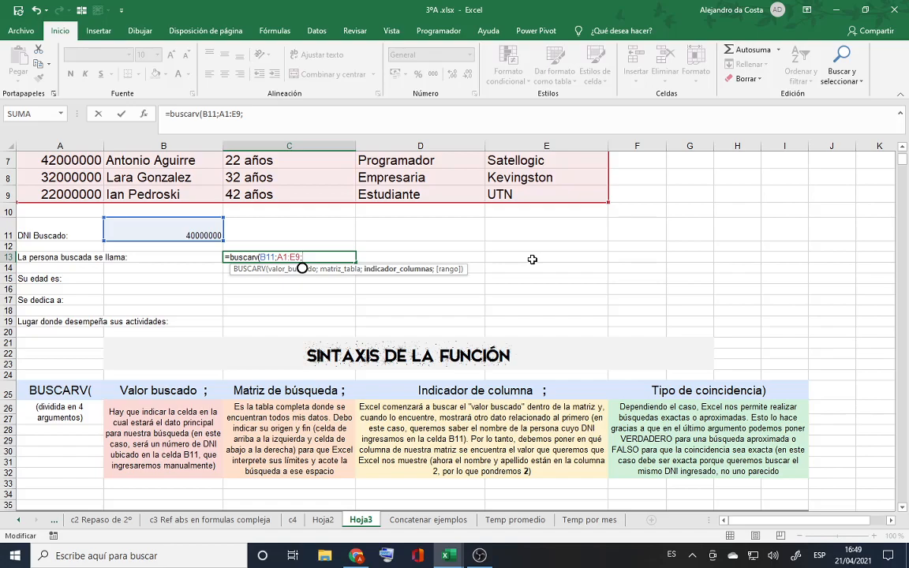
{"action": "type", "text": "2;"}
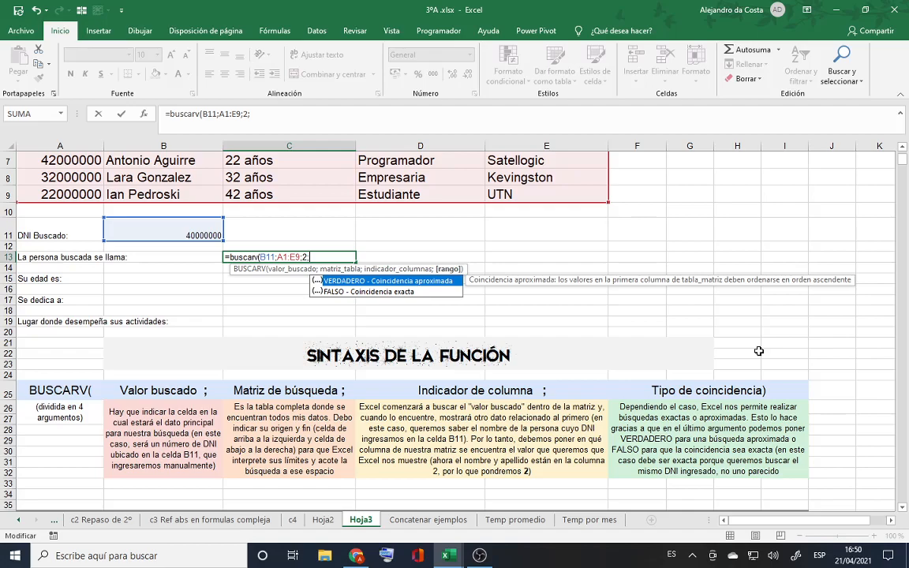
{"action": "type", "text": "falso)"}
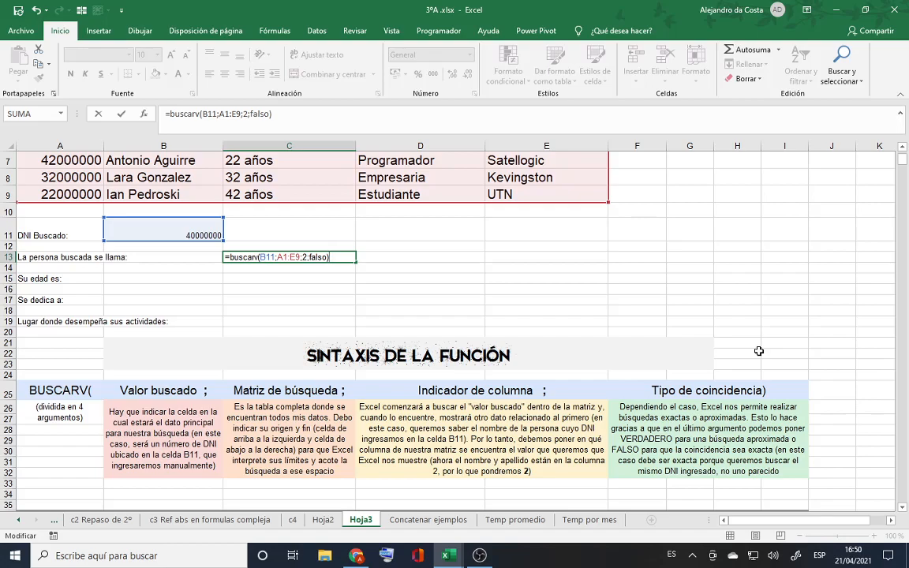
{"action": "key", "text": "Return"}
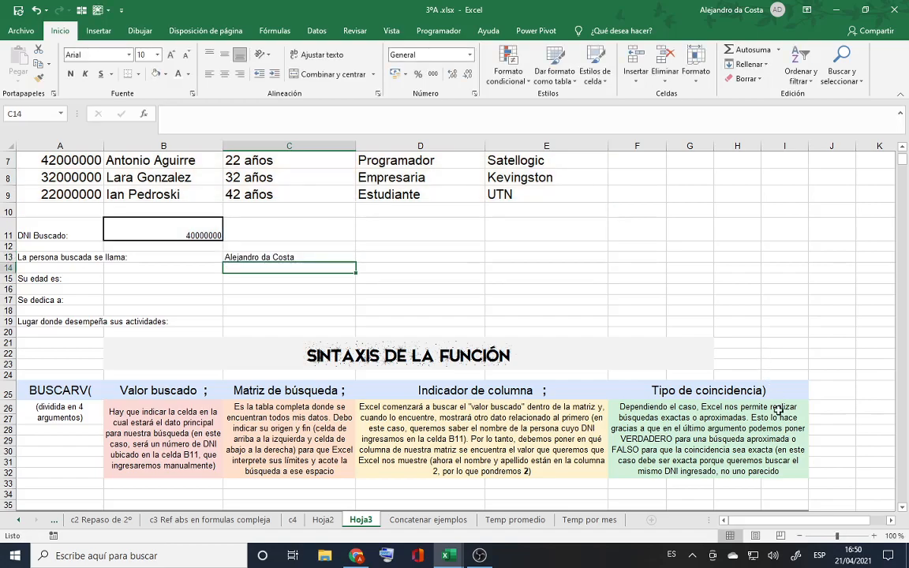
Step: Replace the searched DNI in B11 with the one from row 2 of the data table
{"action": "left_click", "coordinate": [184, 231]}
{"action": "type", "text": "30"}
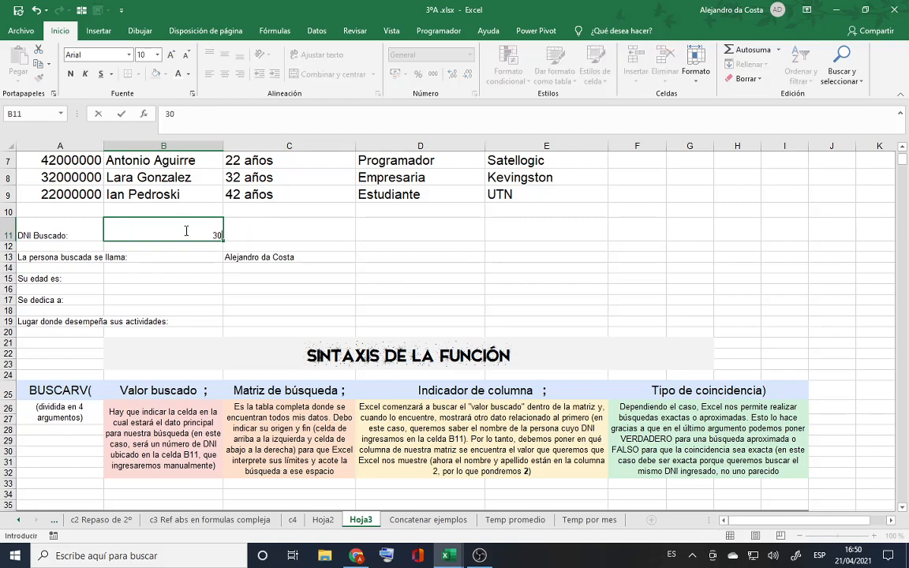
{"action": "type", "text": "000000"}
{"action": "key", "text": "Return"}
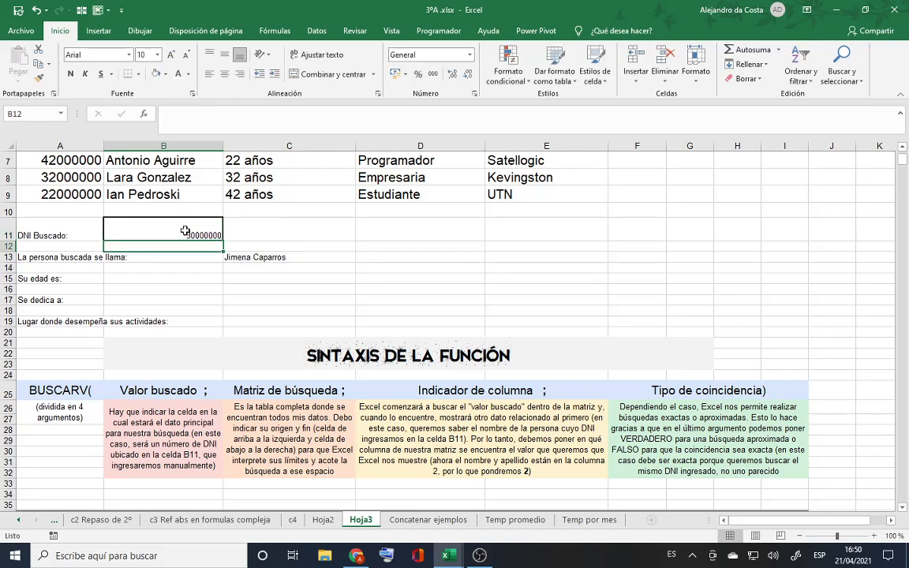
Step: Check the name returned in C13 against row 2 of the table and read the absolute references note in row 36
{"action": "left_click", "coordinate": [316, 257]}
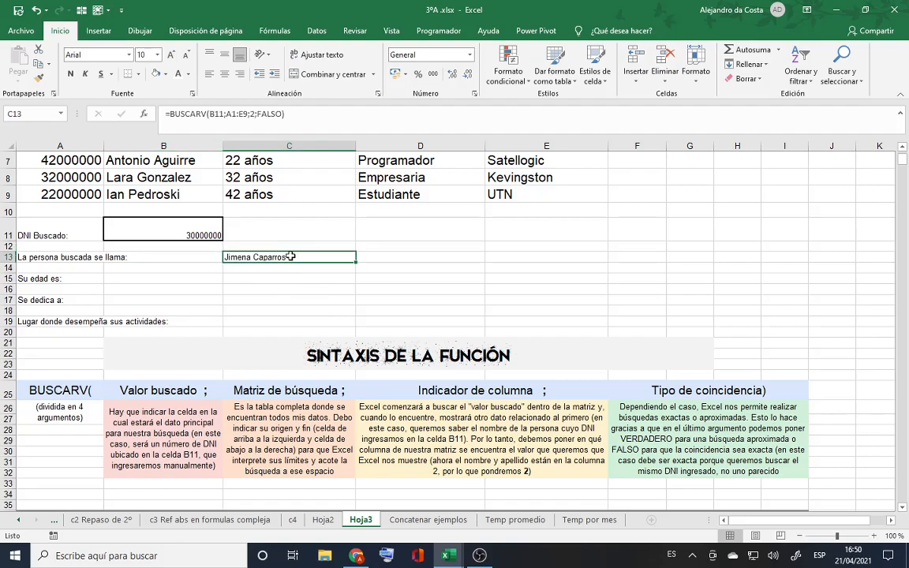
{"action": "scroll", "coordinate": [290, 257], "scroll_direction": "up", "scroll_amount": 2}
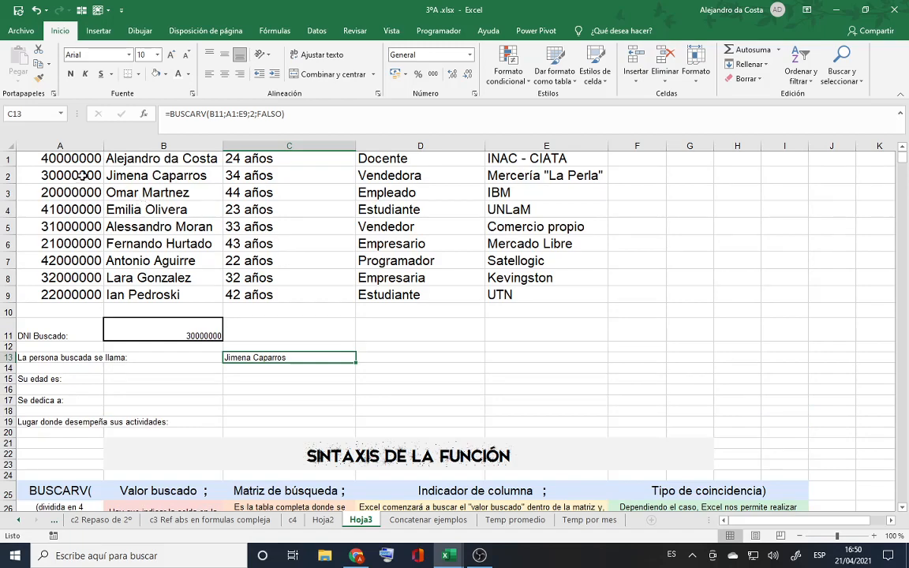
{"action": "left_click", "coordinate": [81, 175]}
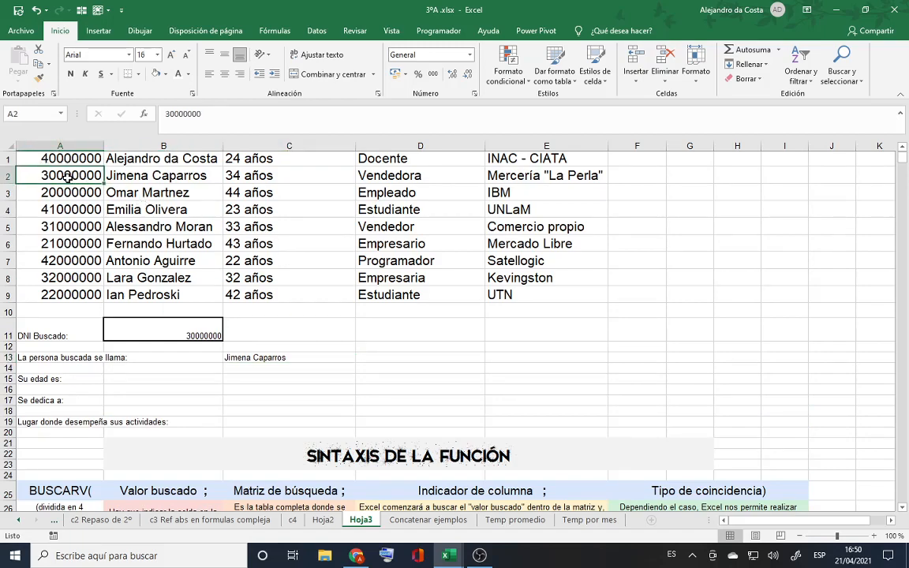
{"action": "left_click", "coordinate": [150, 175]}
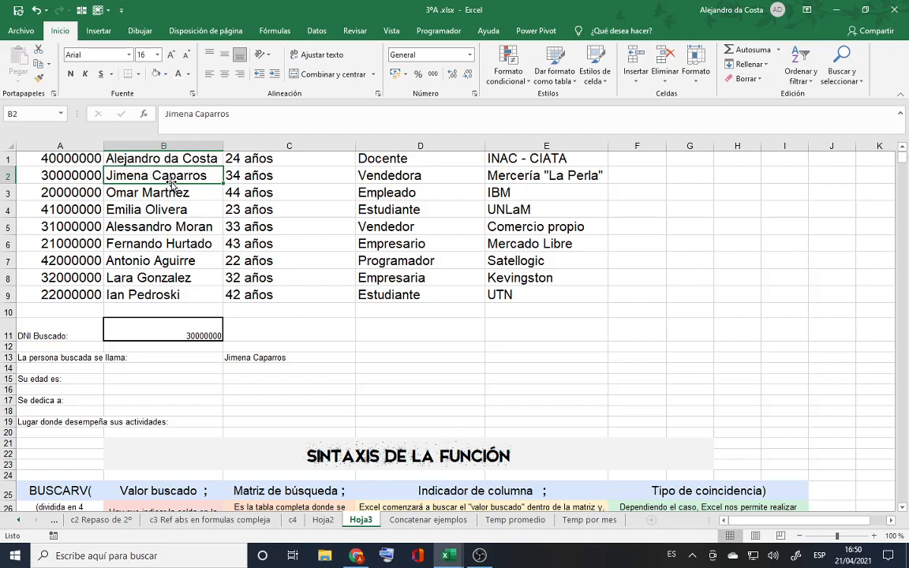
{"action": "scroll", "coordinate": [229, 213], "scroll_direction": "down", "scroll_amount": 1}
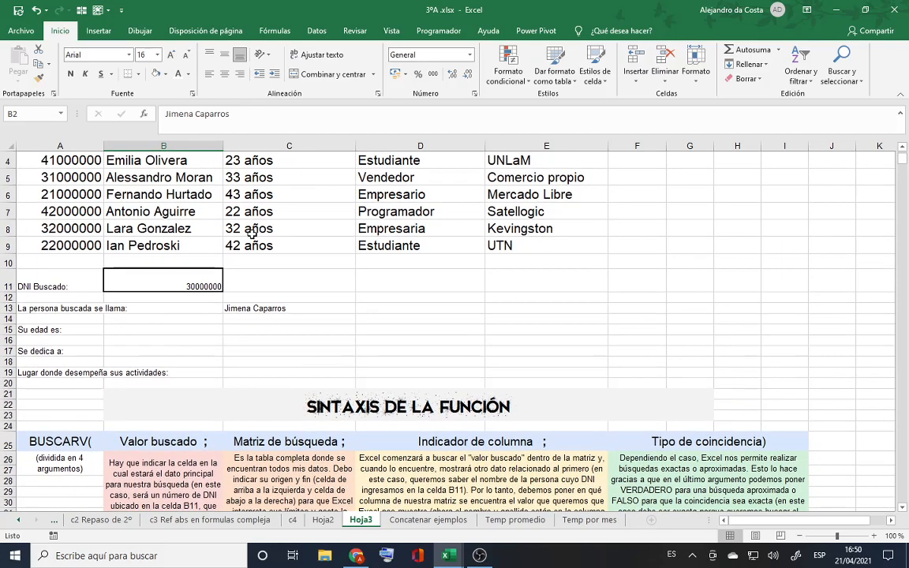
{"action": "left_click", "coordinate": [271, 313]}
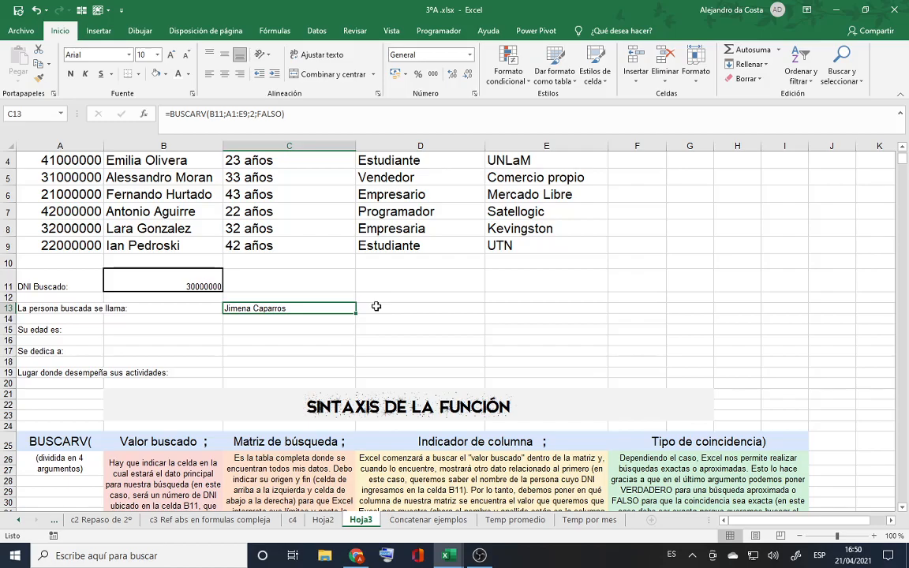
{"action": "scroll", "coordinate": [377, 306], "scroll_direction": "down", "scroll_amount": 2}
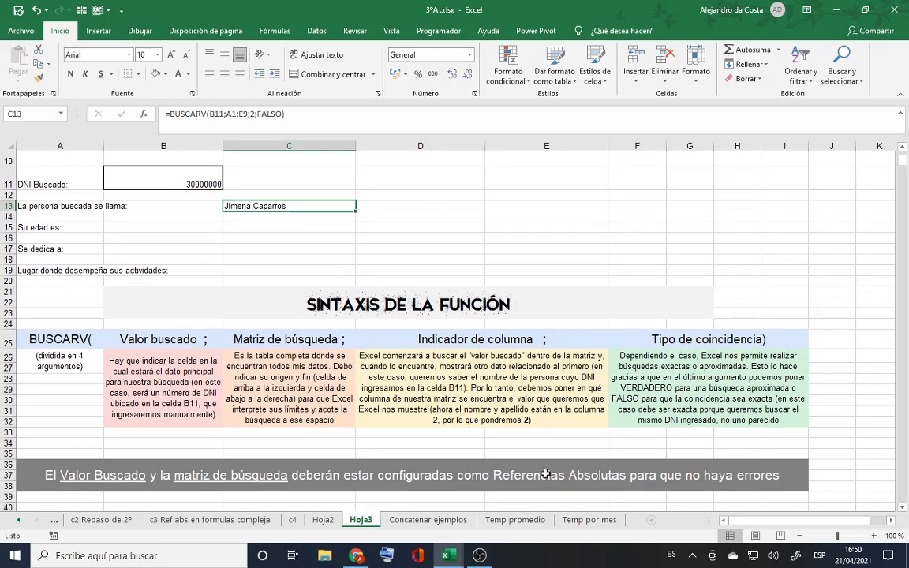
{"action": "left_click", "coordinate": [493, 473]}
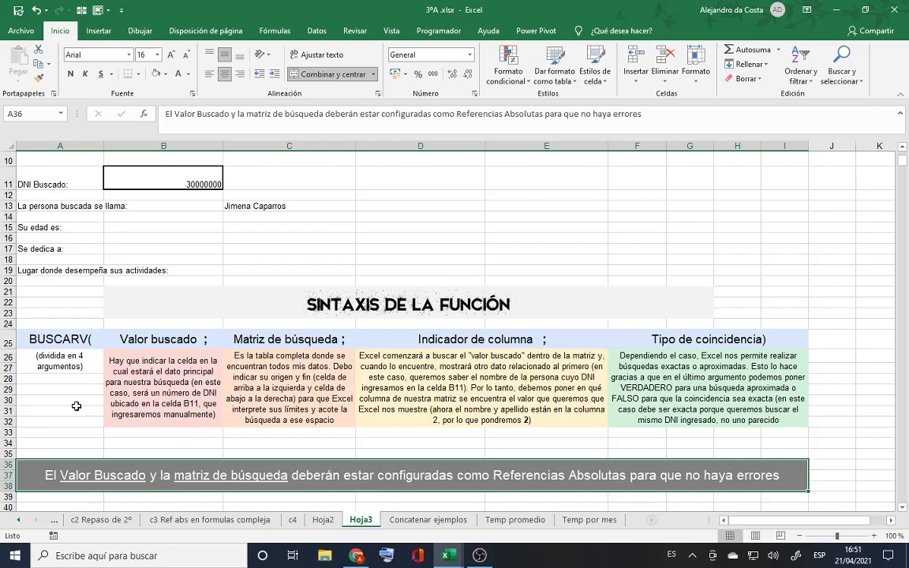
Step: Fill the C13 formula with its relative references down to C19 and inspect the copied formula in C19
{"action": "scroll", "coordinate": [77, 407], "scroll_direction": "up", "scroll_amount": 3}
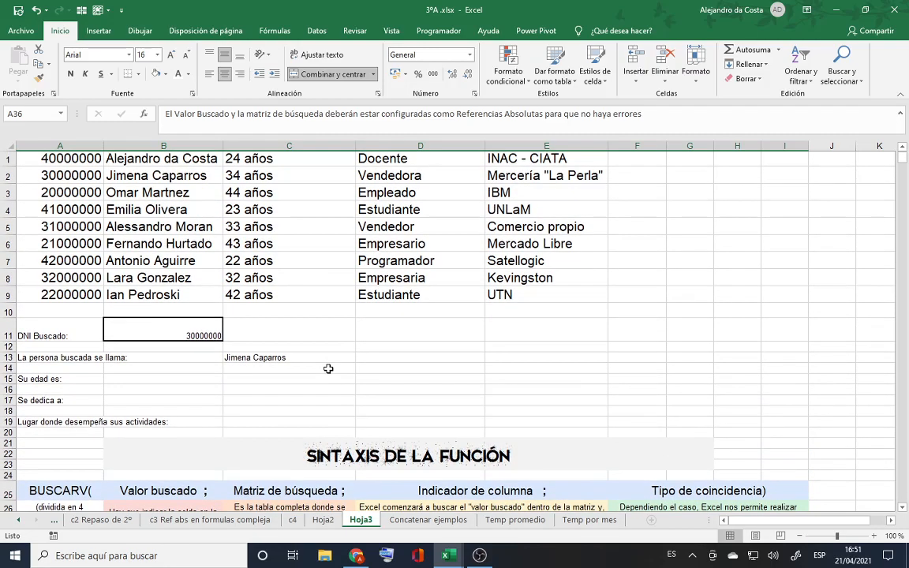
{"action": "left_click", "coordinate": [334, 357]}
{"action": "left_click_drag", "start_coordinate": [356, 362], "coordinate": [359, 426]}
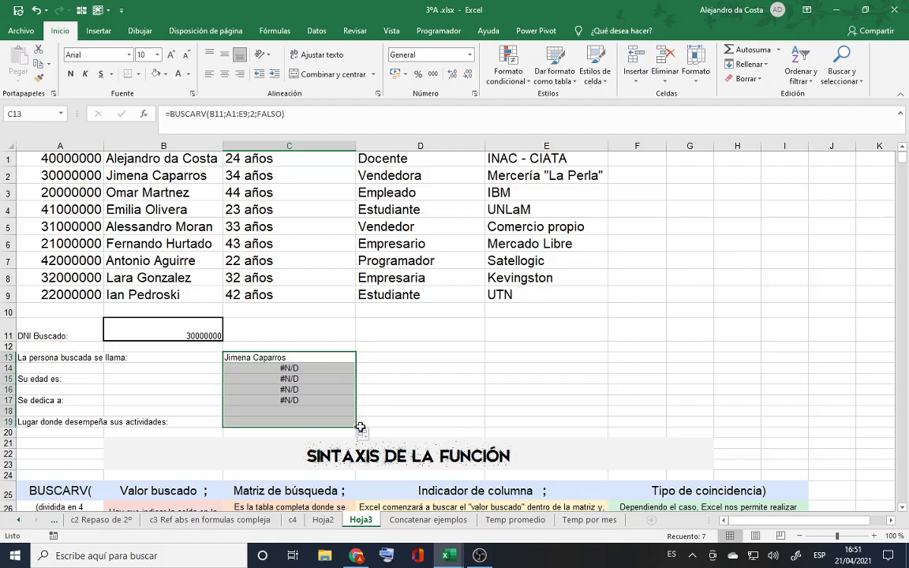
{"action": "left_click", "coordinate": [337, 370]}
{"action": "left_click", "coordinate": [334, 409]}
{"action": "double_click", "coordinate": [332, 422]}
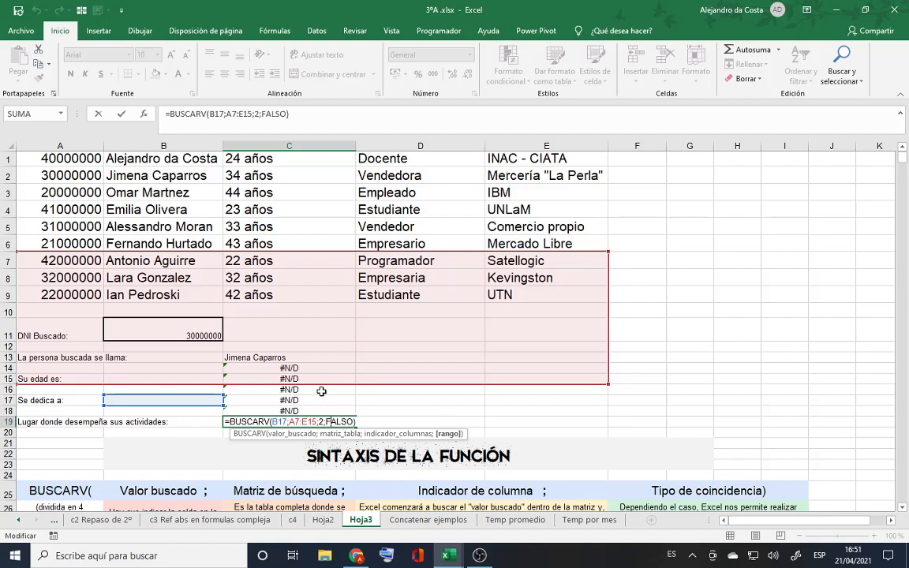
{"action": "key", "text": "Return"}
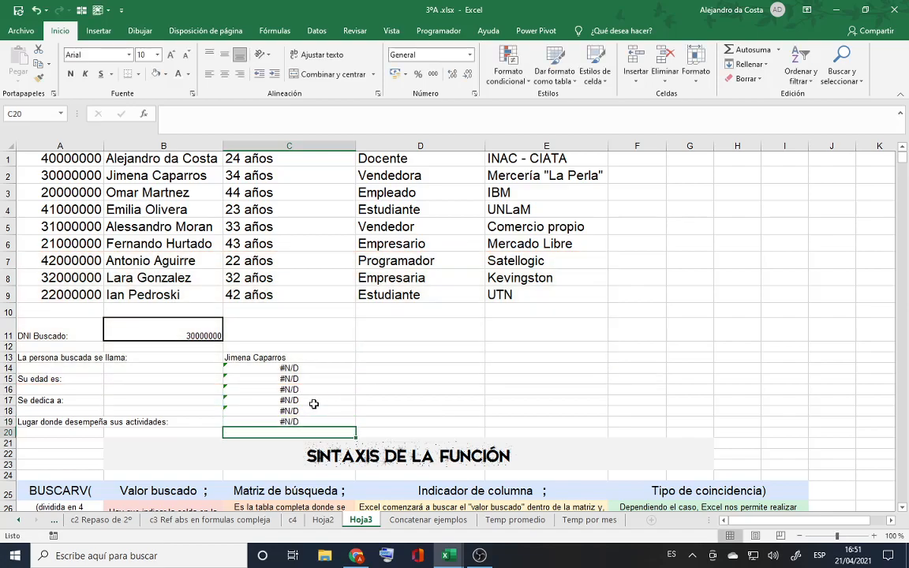
Step: Make the lookup value and search matrix in the C13 formula absolute, as $B$11 and $A$1:$E$9
{"action": "double_click", "coordinate": [302, 360]}
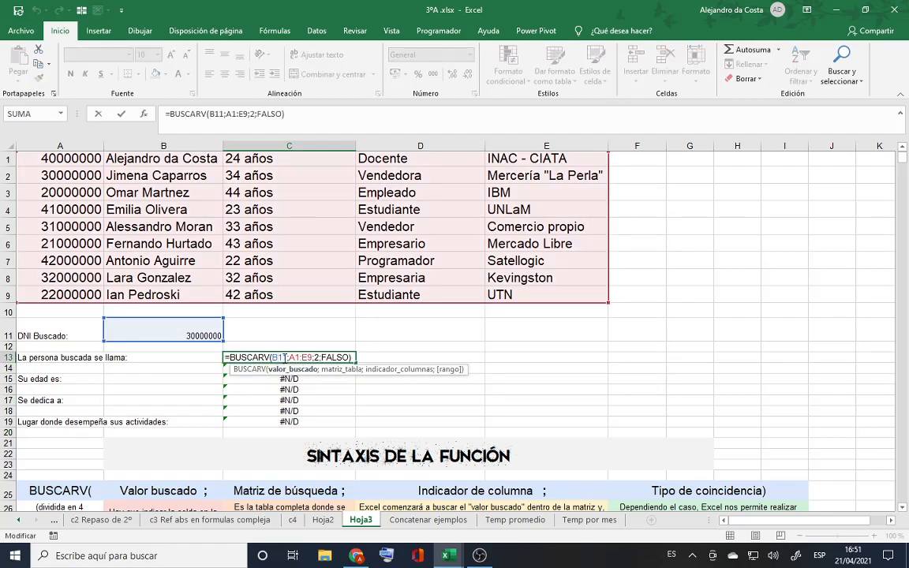
{"action": "left_click_drag", "start_coordinate": [287, 357], "coordinate": [274, 358]}
{"action": "key", "text": "F4"}
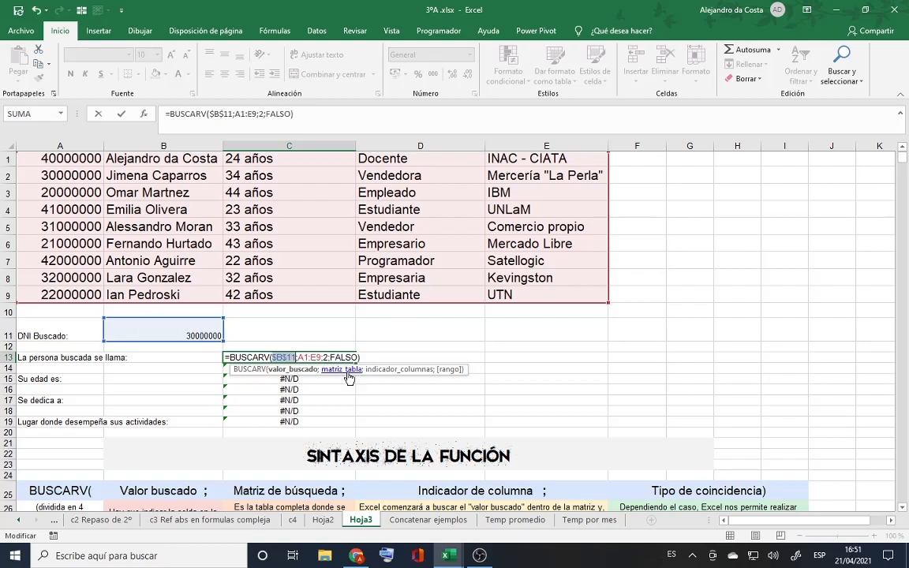
{"action": "left_click", "coordinate": [306, 358]}
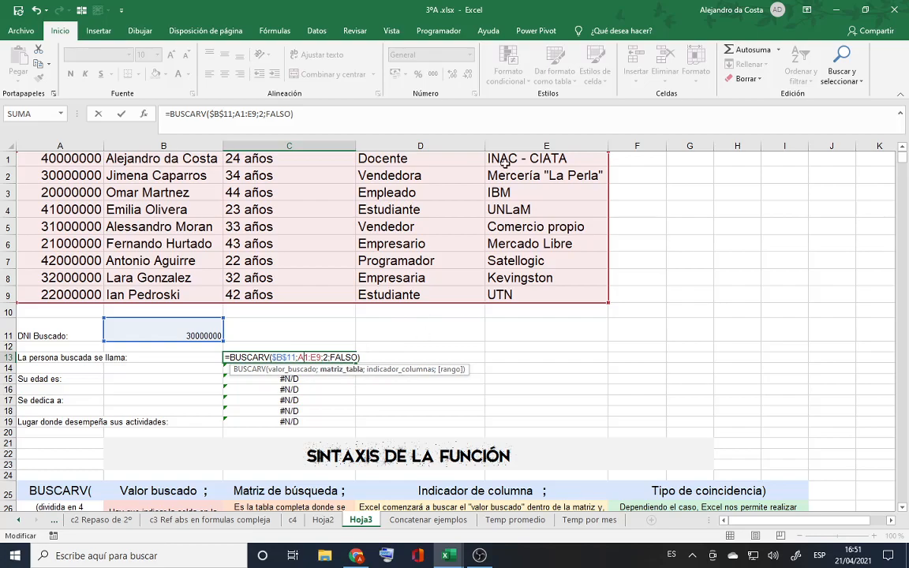
{"action": "key", "text": "F4"}
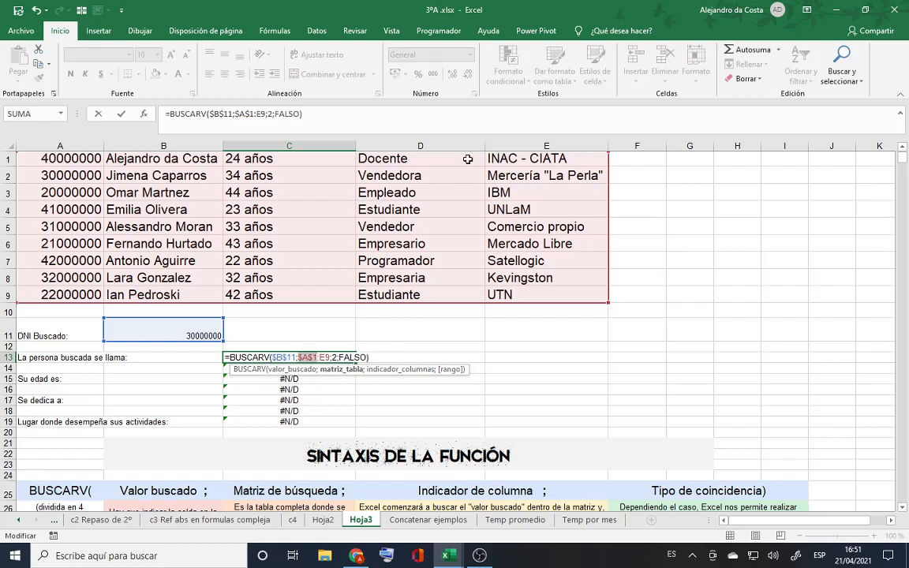
{"action": "left_click", "coordinate": [326, 357]}
{"action": "key", "text": "F4"}
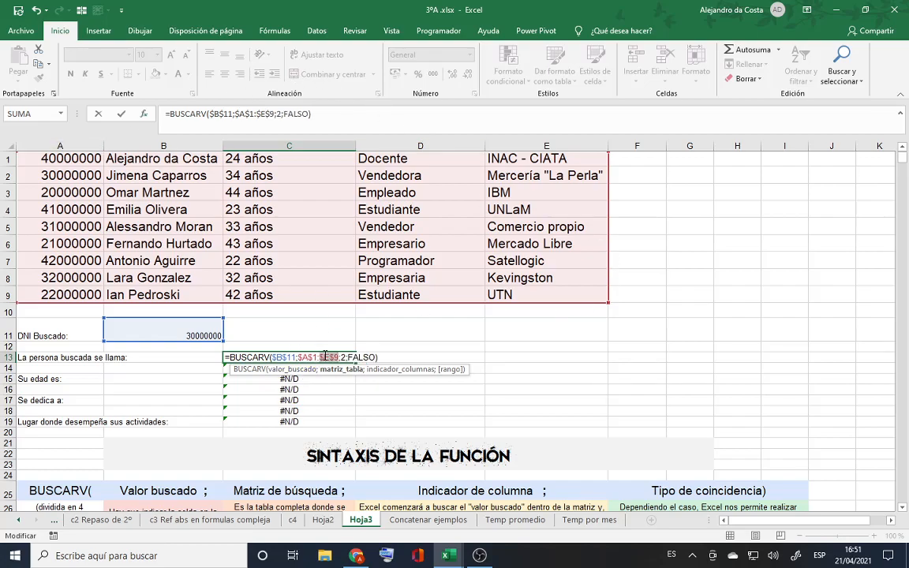
{"action": "key", "text": "Return"}
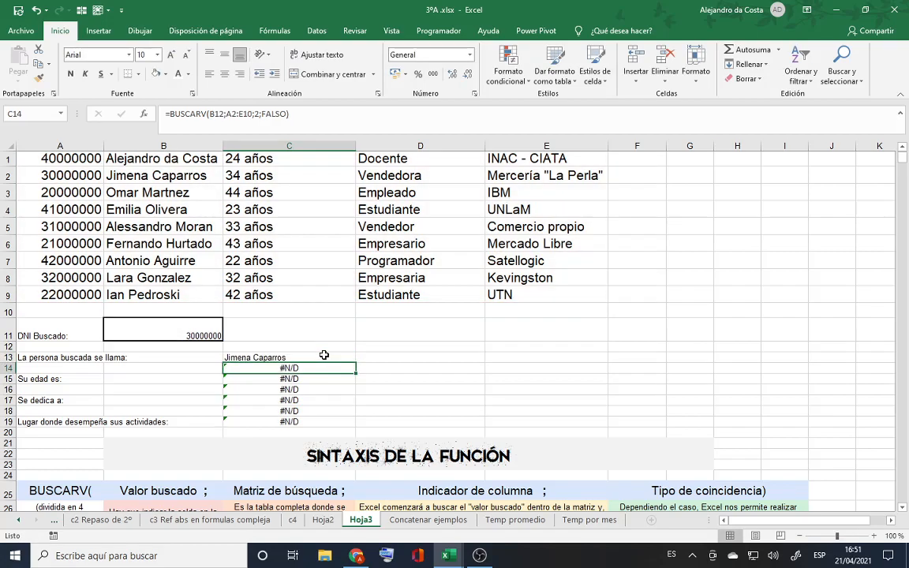
Step: Fill the C13 formula down to C19 and clear the copies in the spacer cells C14, C16 and C18
{"action": "left_click", "coordinate": [324, 357]}
{"action": "left_click_drag", "start_coordinate": [356, 364], "coordinate": [357, 424]}
{"action": "left_click", "coordinate": [324, 367]}
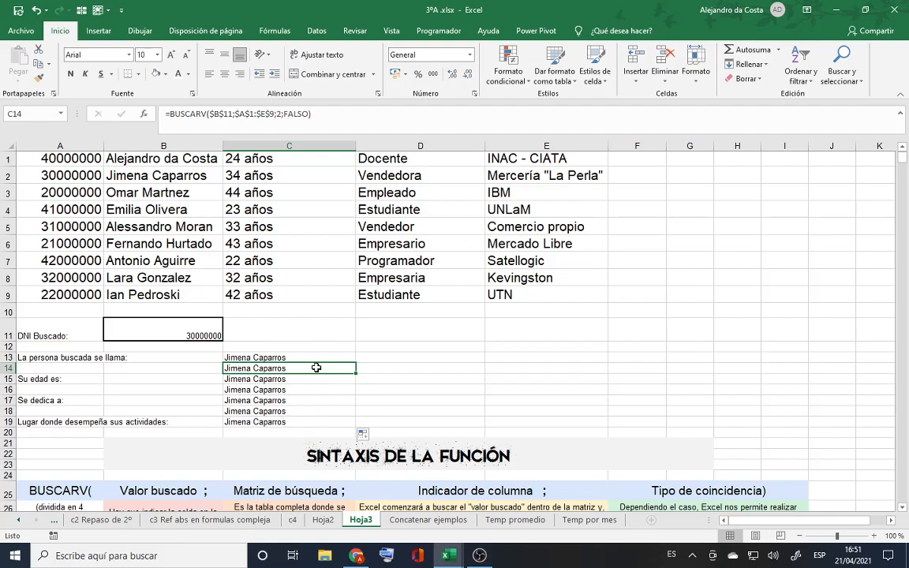
{"action": "key", "text": "Delete"}
{"action": "key", "text": "Down"}
{"action": "key", "text": "Down"}
{"action": "key", "text": "Delete"}
{"action": "key", "text": "Down"}
{"action": "key", "text": "Down"}
{"action": "key", "text": "Delete"}
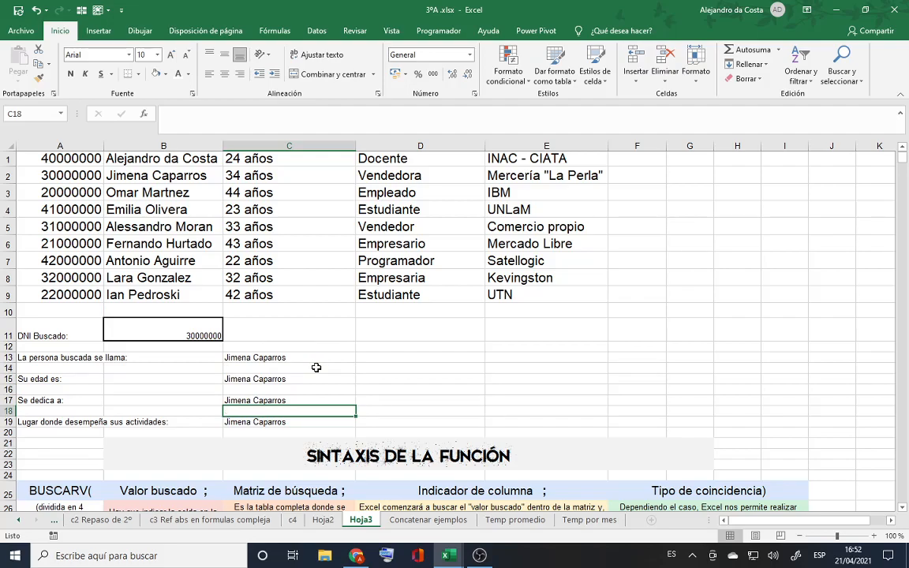
Step: Set the column indicator of the BUSCARV formula in C15 to 3 for the age
{"action": "double_click", "coordinate": [315, 379]}
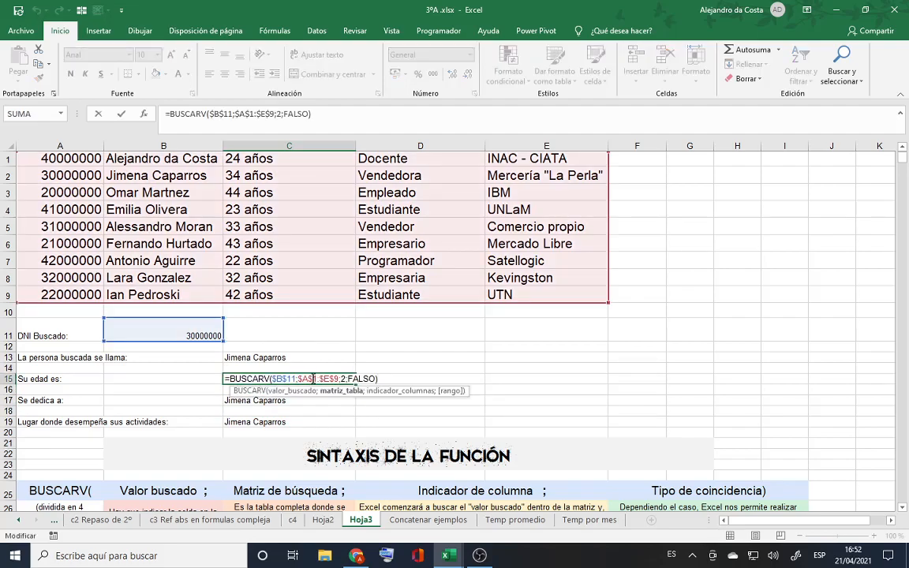
{"action": "left_click", "coordinate": [348, 379]}
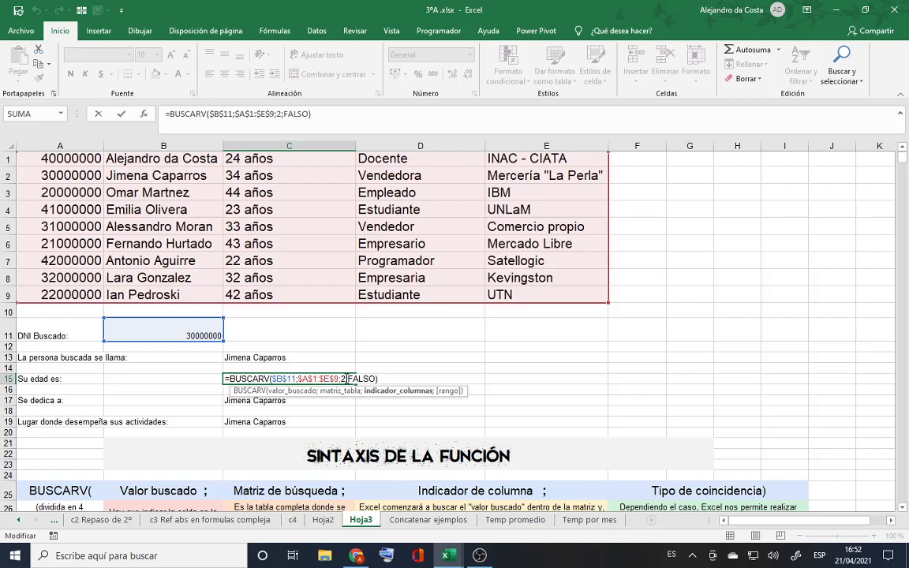
{"action": "key", "text": "BackSpace"}
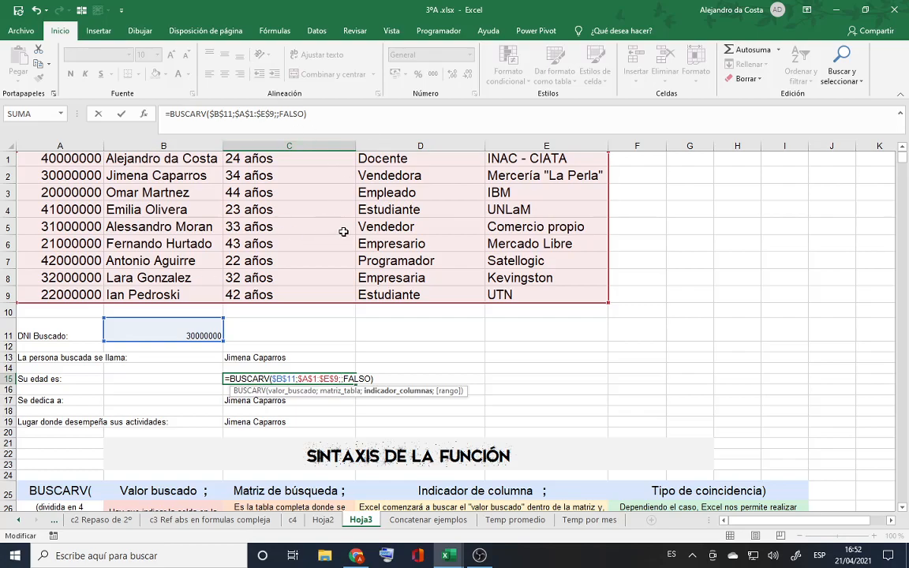
{"action": "type", "text": "3"}
{"action": "key", "text": "Return"}
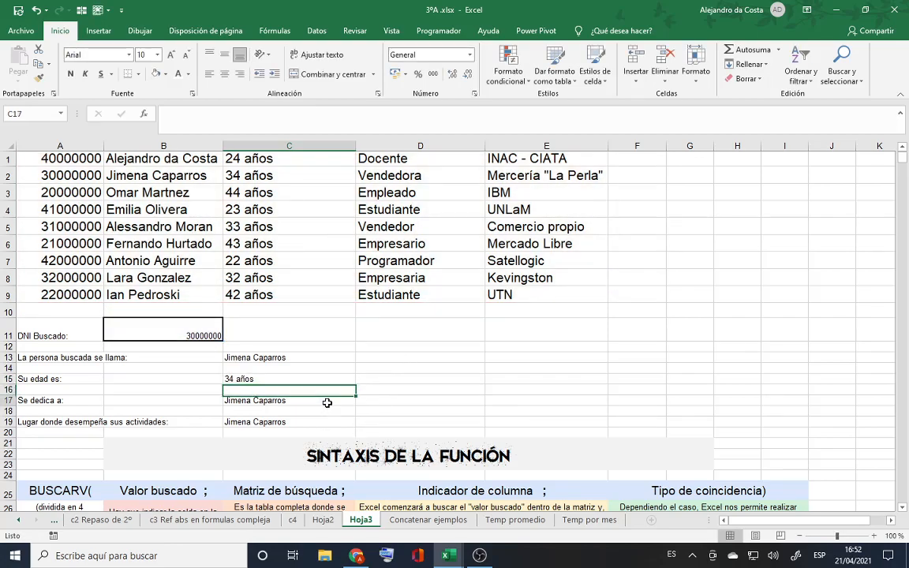
Step: Set the column indicator of the BUSCARV formula in C17 to 4 for the occupation
{"action": "double_click", "coordinate": [344, 400]}
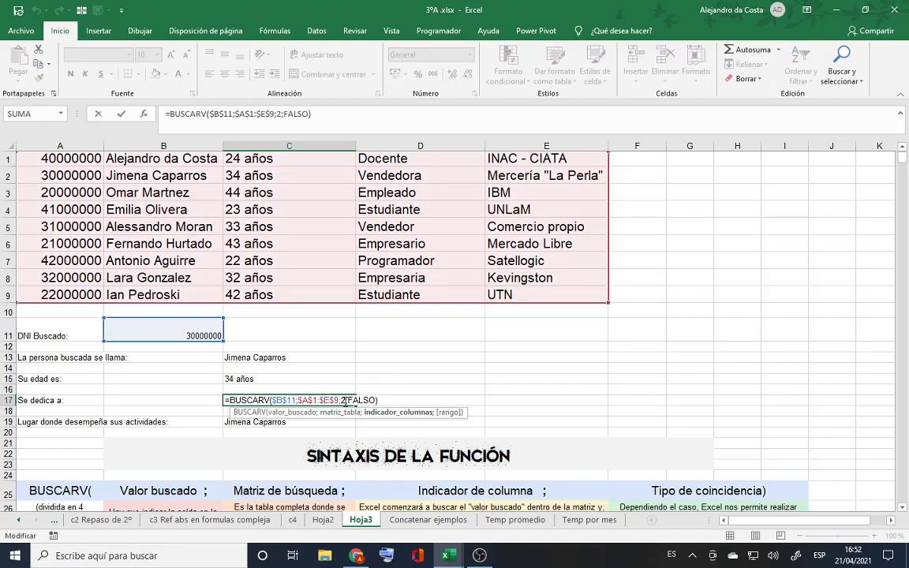
{"action": "type", "text": "4"}
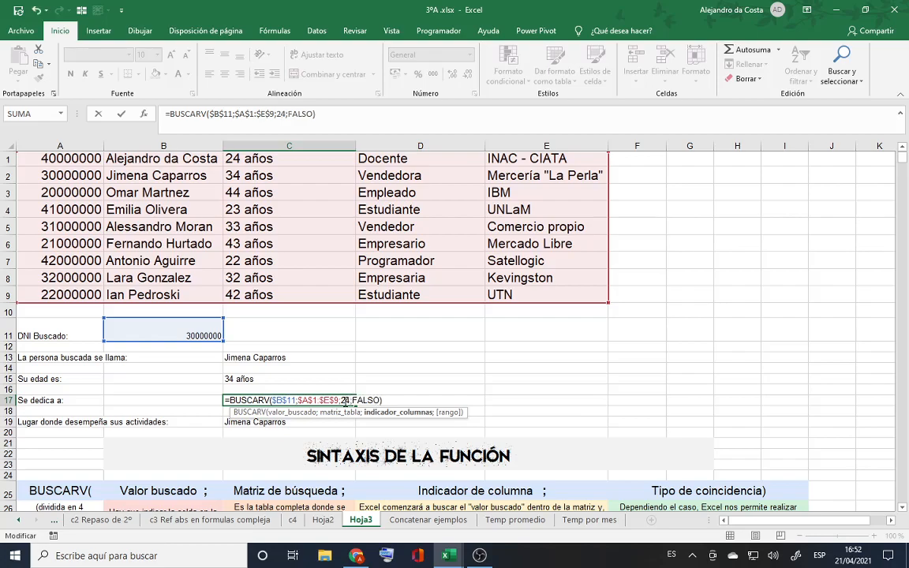
{"action": "key", "text": "BackSpace"}
{"action": "key", "text": "BackSpace"}
{"action": "type", "text": "4"}
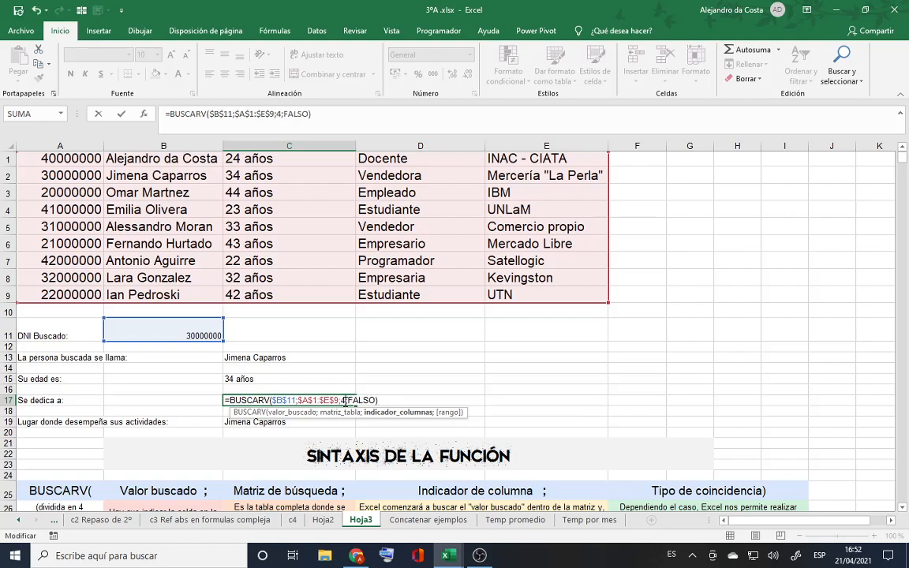
{"action": "key", "text": "Return"}
Step: Set the column indicator of the BUSCARV formula in C19 to 5 for the workplace
{"action": "double_click", "coordinate": [325, 423]}
{"action": "left_click", "coordinate": [345, 422]}
{"action": "key", "text": "BackSpace"}
{"action": "type", "text": "5;FALSO)"}
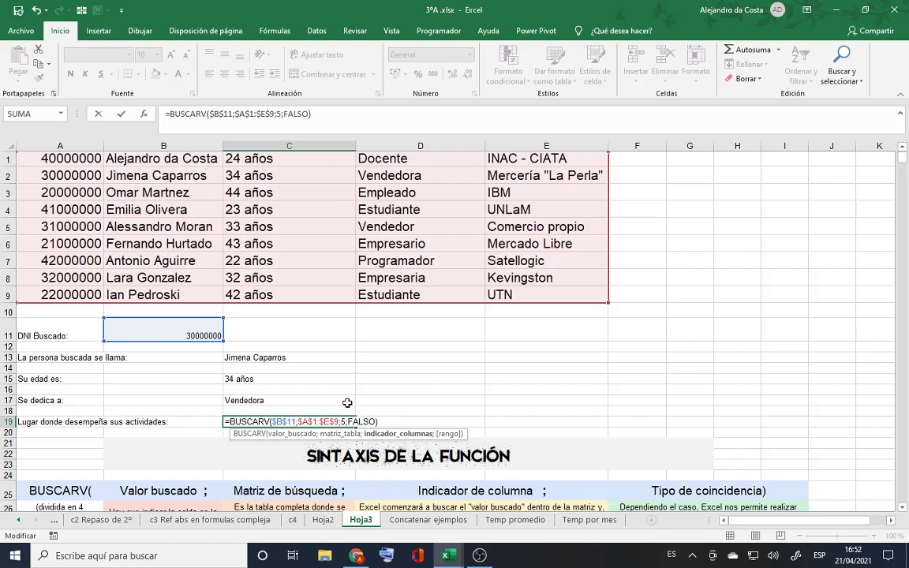
{"action": "key", "text": "ctrl+Return"}
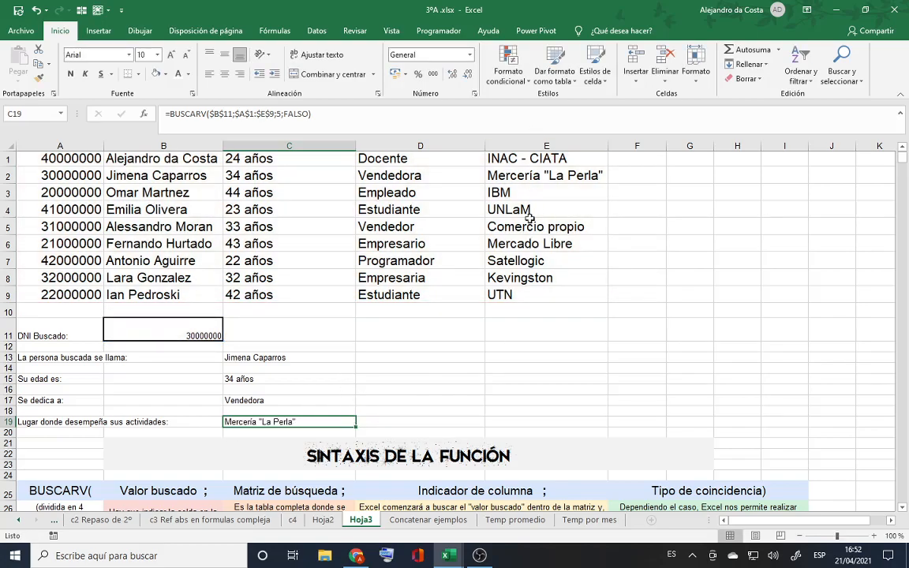
{"action": "left_click", "coordinate": [209, 335]}
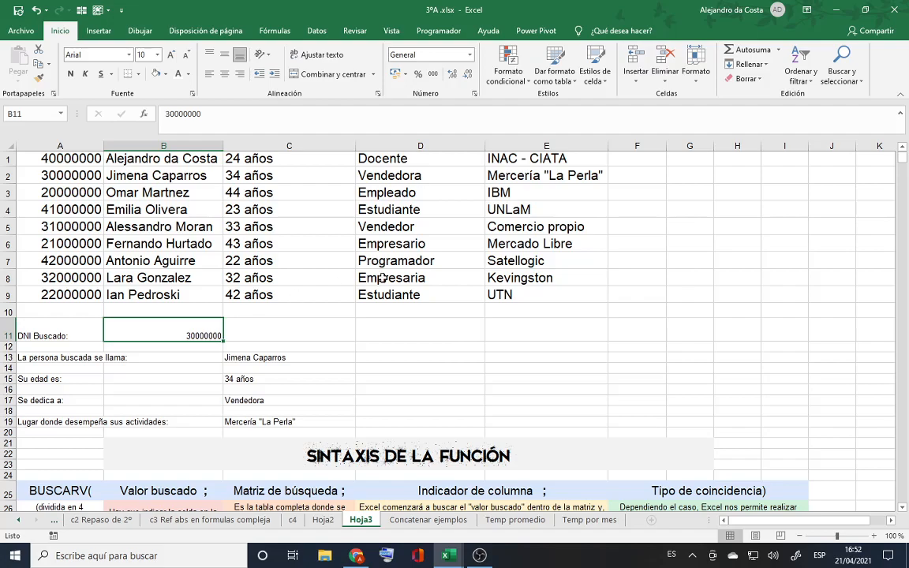
{"action": "left_click", "coordinate": [415, 325]}
{"action": "type", "text": "00000"}
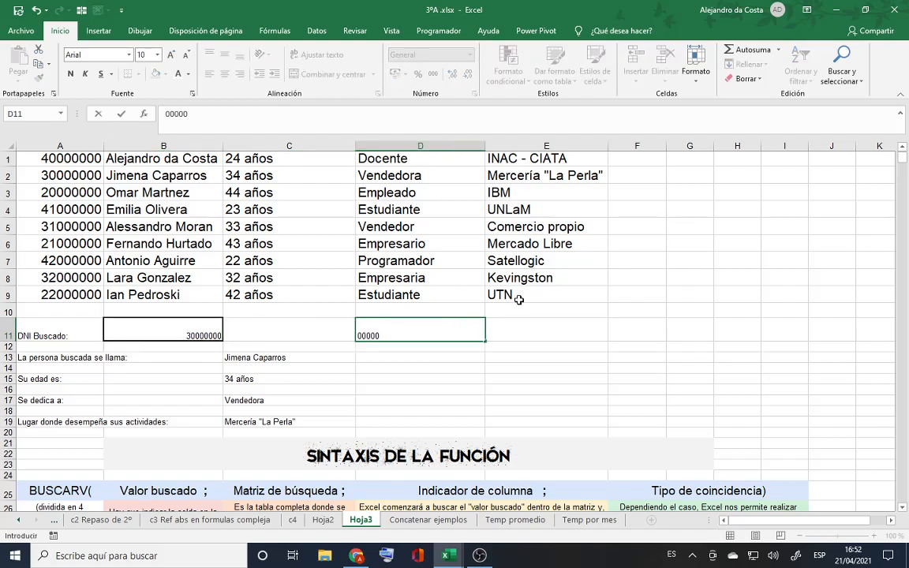
{"action": "key", "text": "BackSpace"}
{"action": "key", "text": "BackSpace"}
{"action": "key", "text": "BackSpace"}
{"action": "key", "text": "BackSpace"}
{"action": "key", "text": "BackSpace"}
{"action": "scroll", "coordinate": [528, 392], "scroll_direction": "down", "scroll_amount": 2}
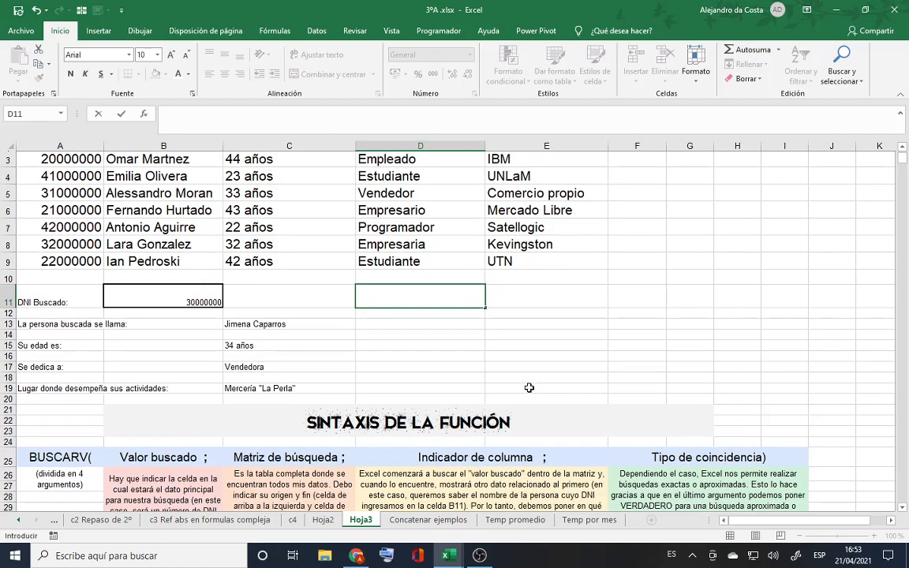